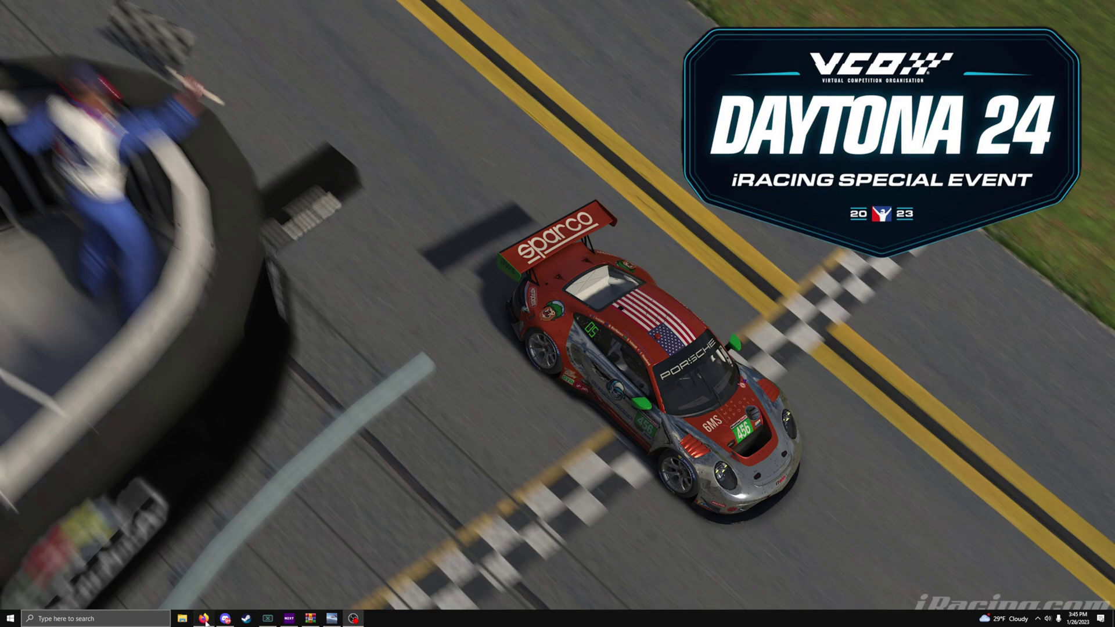
Switch to Firefox and examine the MSFS2020 Map Enhancement page on Flightsim.to, especially the version timeline's latest update date
{"action": "left_click", "coordinate": [204, 618]}
{"action": "scroll", "coordinate": [360, 364], "scroll_direction": "up", "scroll_amount": 1}
{"action": "scroll", "coordinate": [359, 364], "scroll_direction": "up", "scroll_amount": 3}
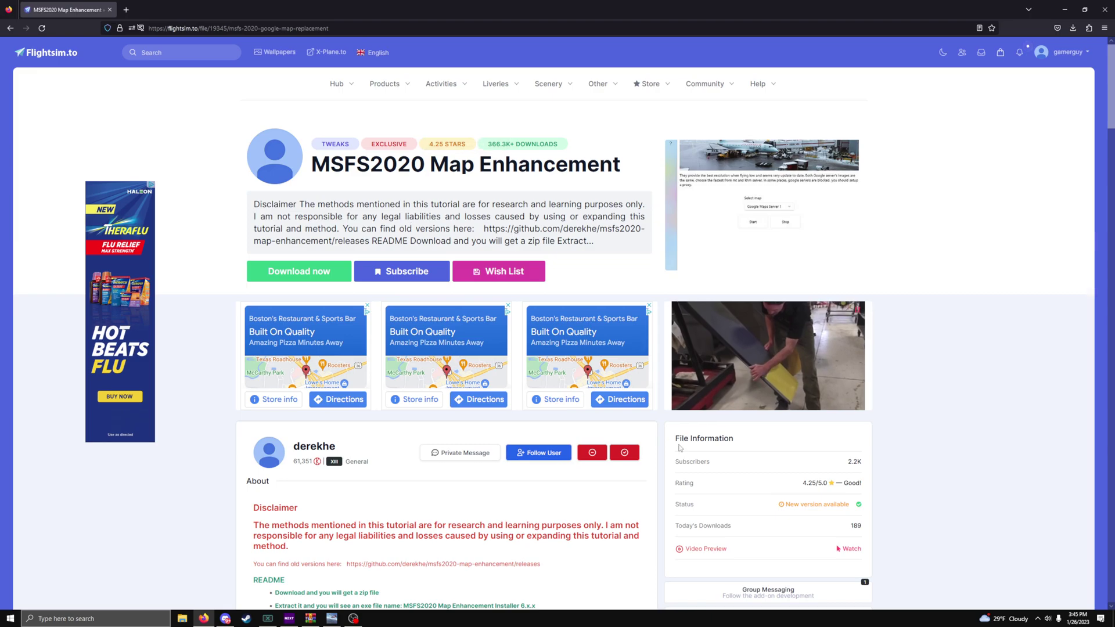
{"action": "scroll", "coordinate": [856, 441], "scroll_direction": "down", "scroll_amount": 4}
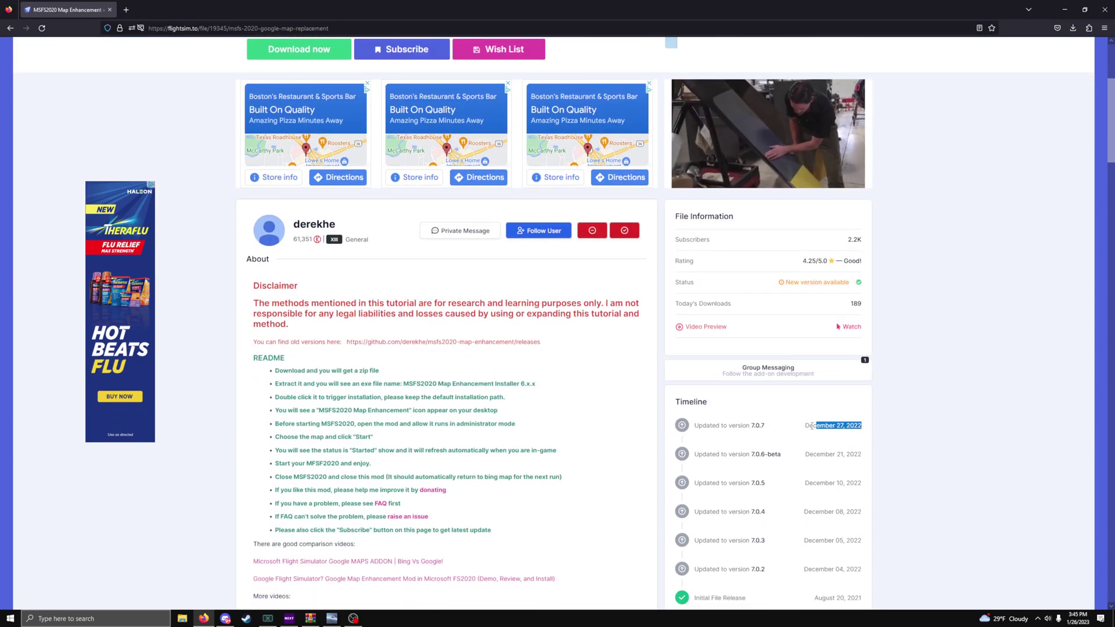
{"action": "left_click", "coordinate": [844, 432]}
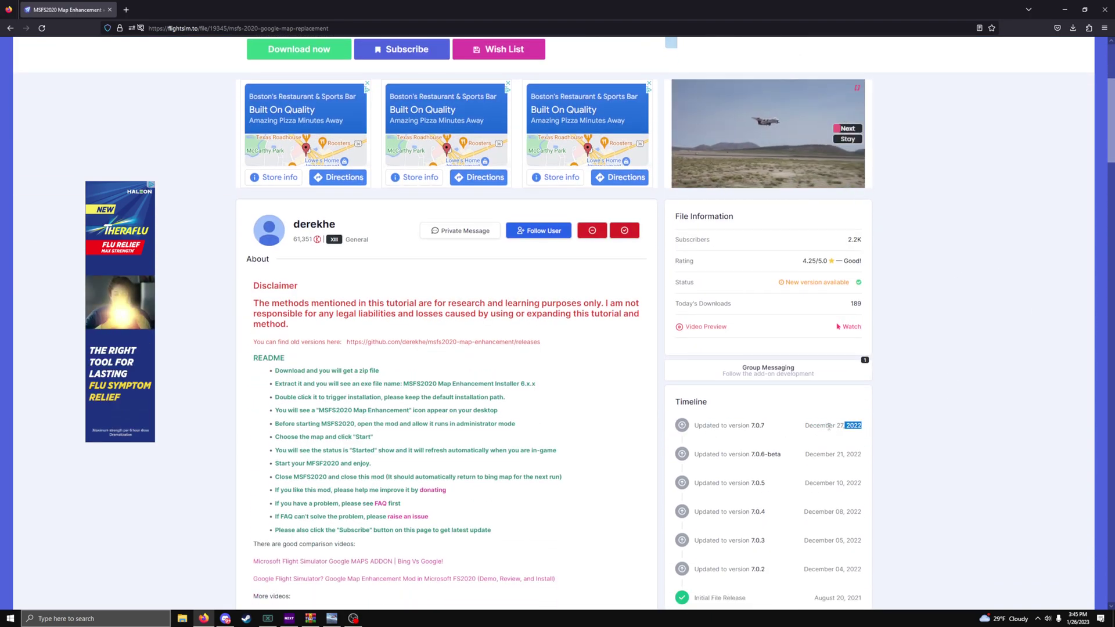
{"action": "left_click_drag", "start_coordinate": [844, 430], "coordinate": [720, 427]}
{"action": "left_click", "coordinate": [580, 419]}
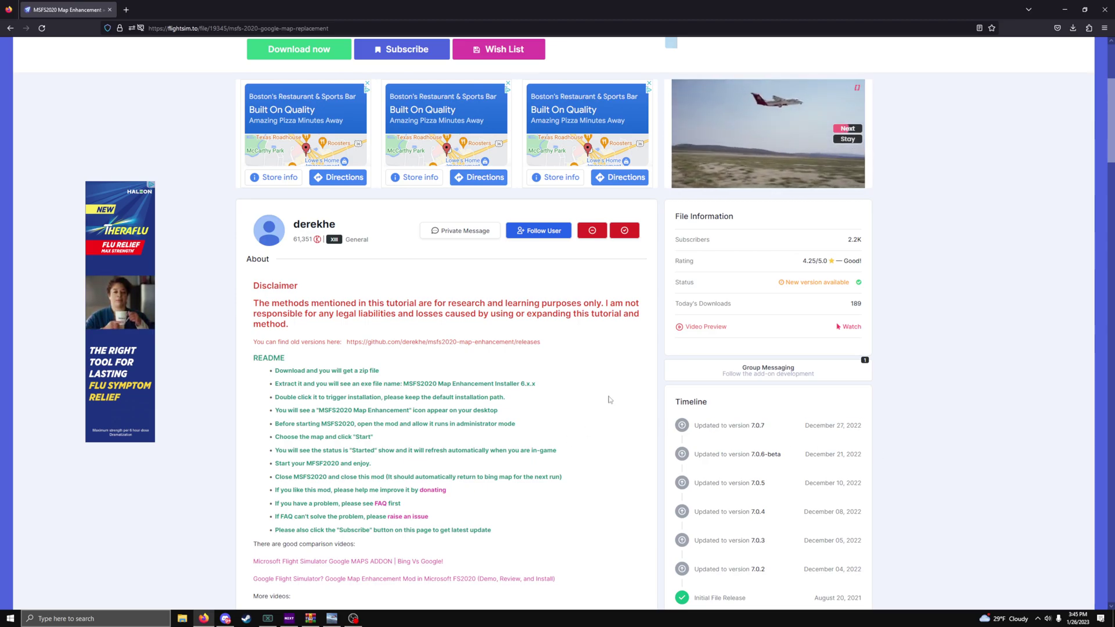
{"action": "scroll", "coordinate": [402, 515], "scroll_direction": "up", "scroll_amount": 4}
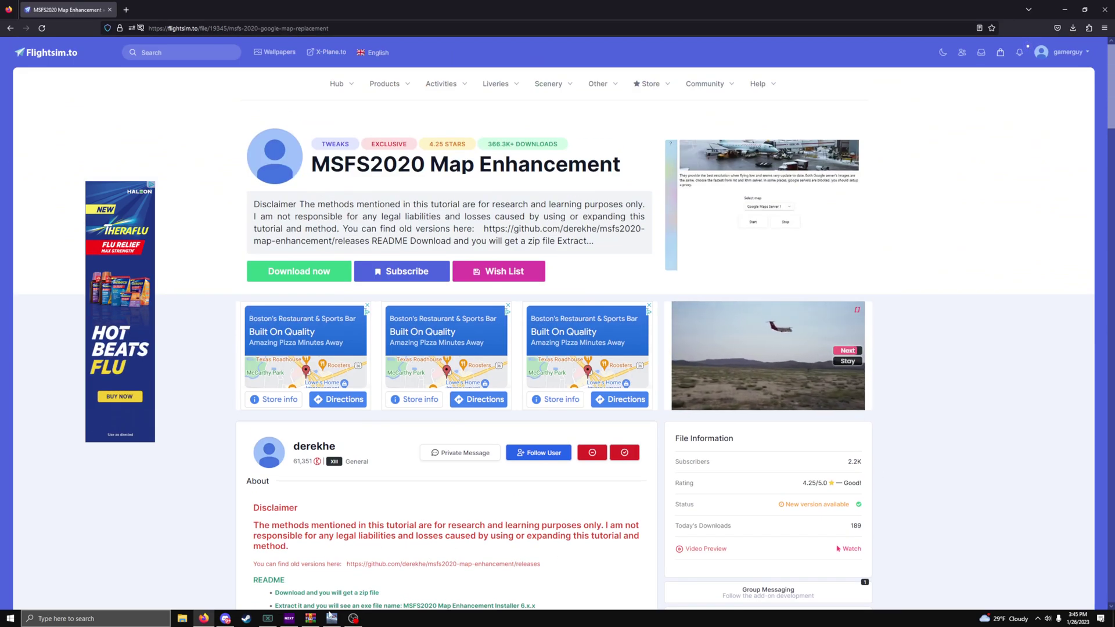
View the downloaded Map Enhancement Setup 7.0.7 archive in WinRAR, minimize the browser and close the archive
{"action": "key", "text": "alt+Tab"}
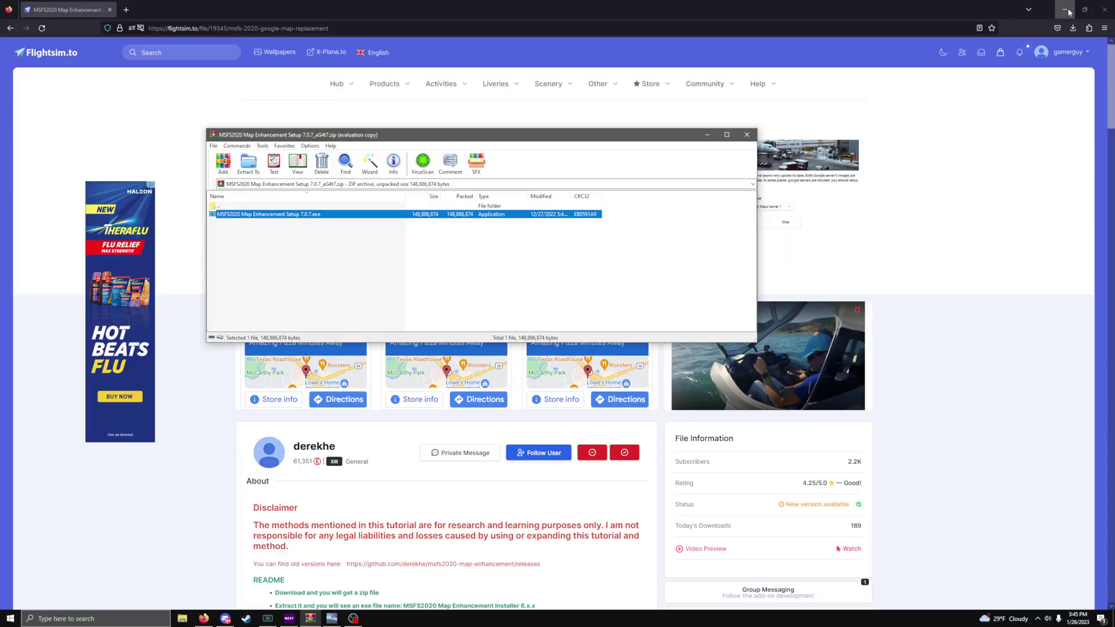
{"action": "left_click", "coordinate": [1066, 9]}
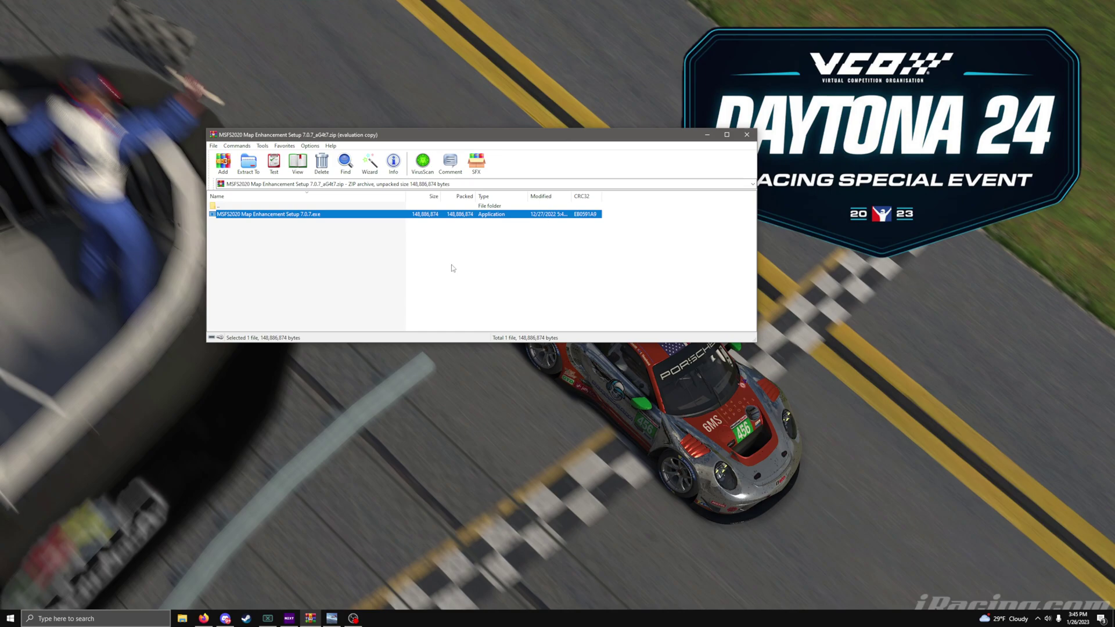
{"action": "left_click", "coordinate": [747, 136]}
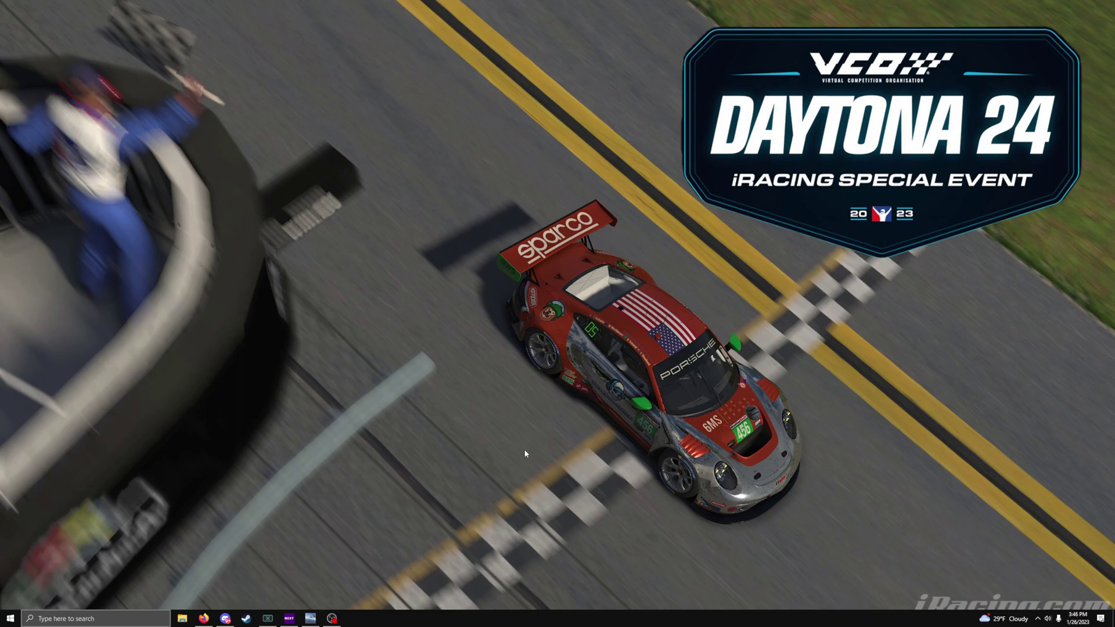
Switch to Map Enhancement, start the mod with Google Maps Server, stop it again and close the app
{"action": "left_click", "coordinate": [310, 618]}
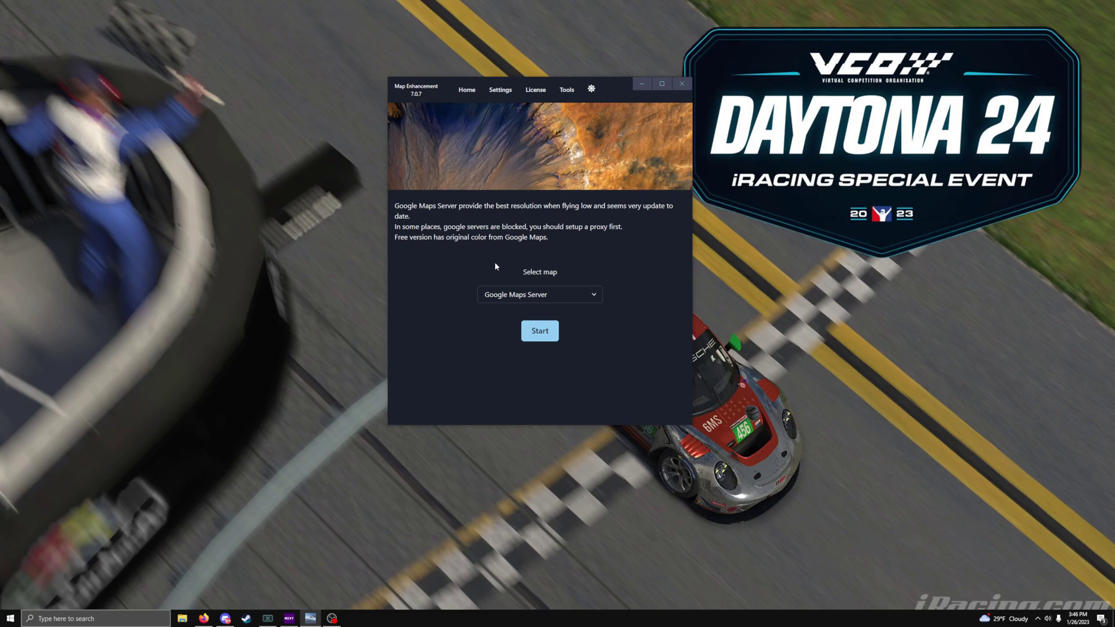
{"action": "left_click", "coordinate": [544, 334]}
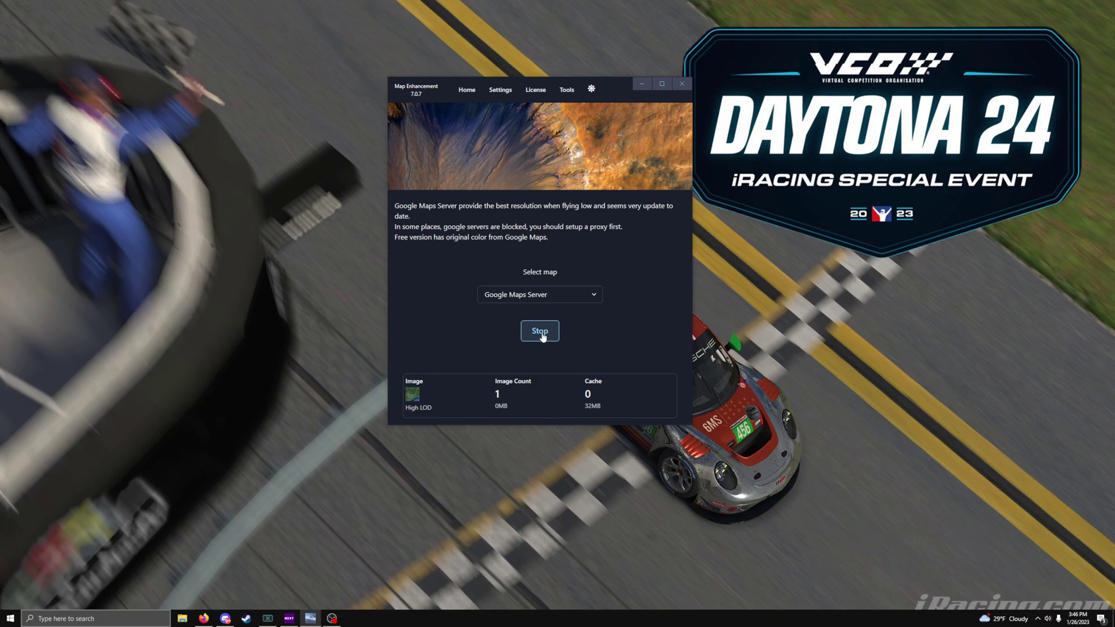
{"action": "left_click", "coordinate": [544, 336]}
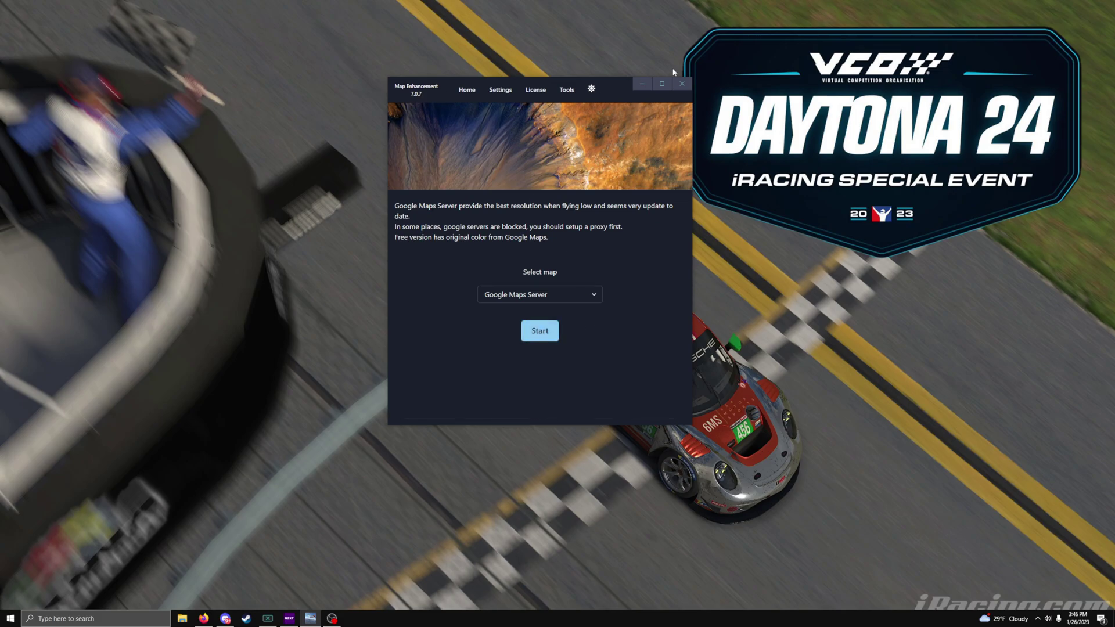
{"action": "left_click", "coordinate": [684, 85]}
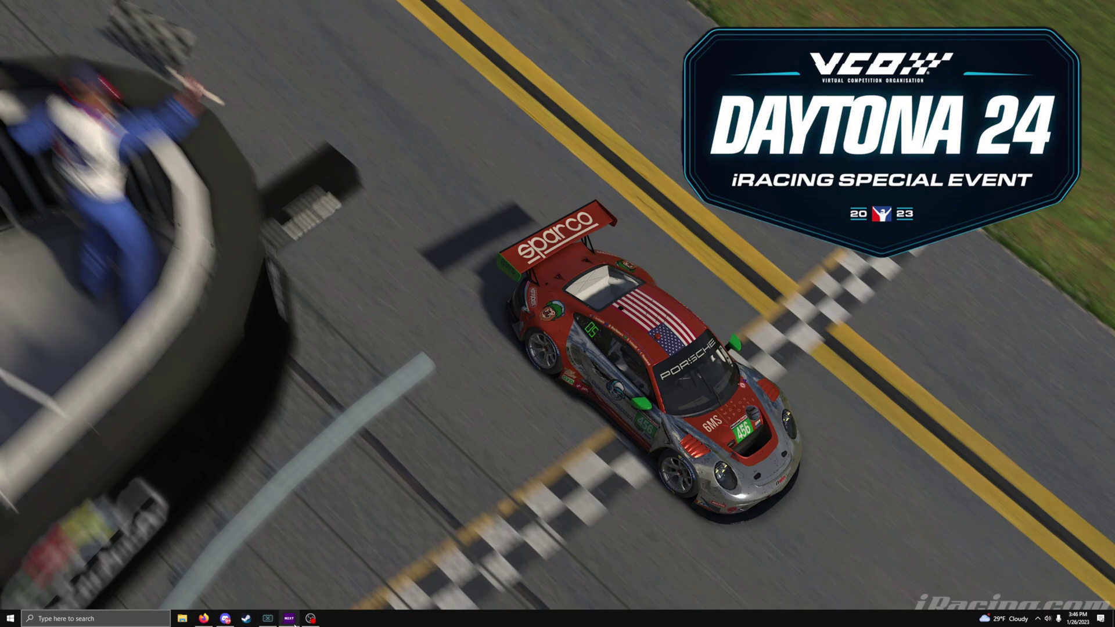
Reopen Map Enhancement, dismiss the backend server error and try to start the mod with Google Maps Server
{"action": "mouse_move", "coordinate": [225, 618]}
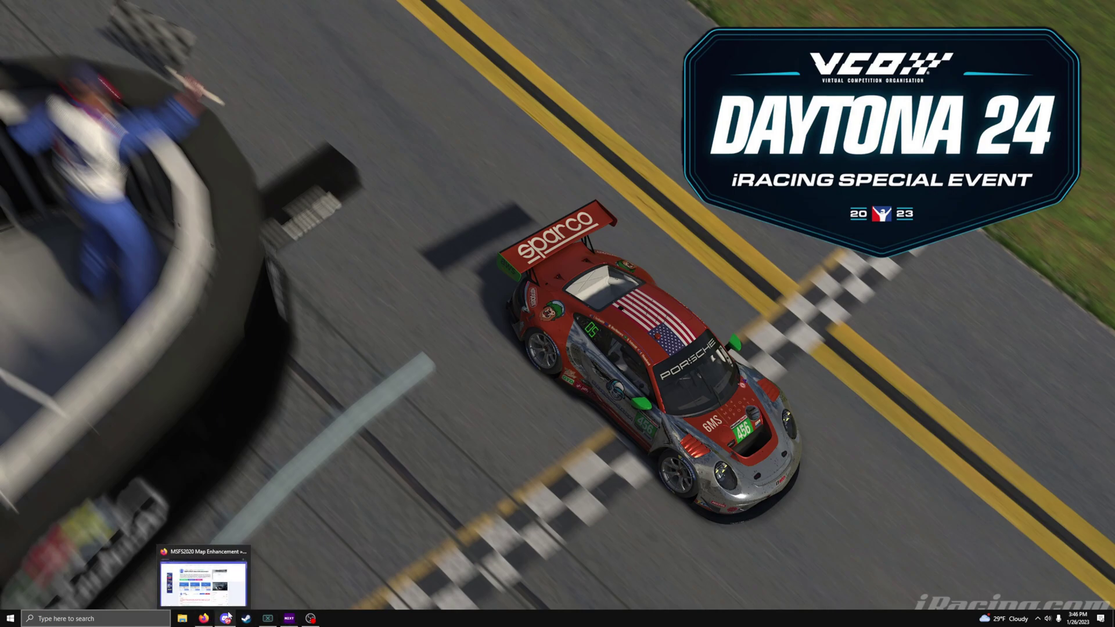
{"action": "left_click", "coordinate": [1038, 619]}
{"action": "left_click", "coordinate": [647, 399]}
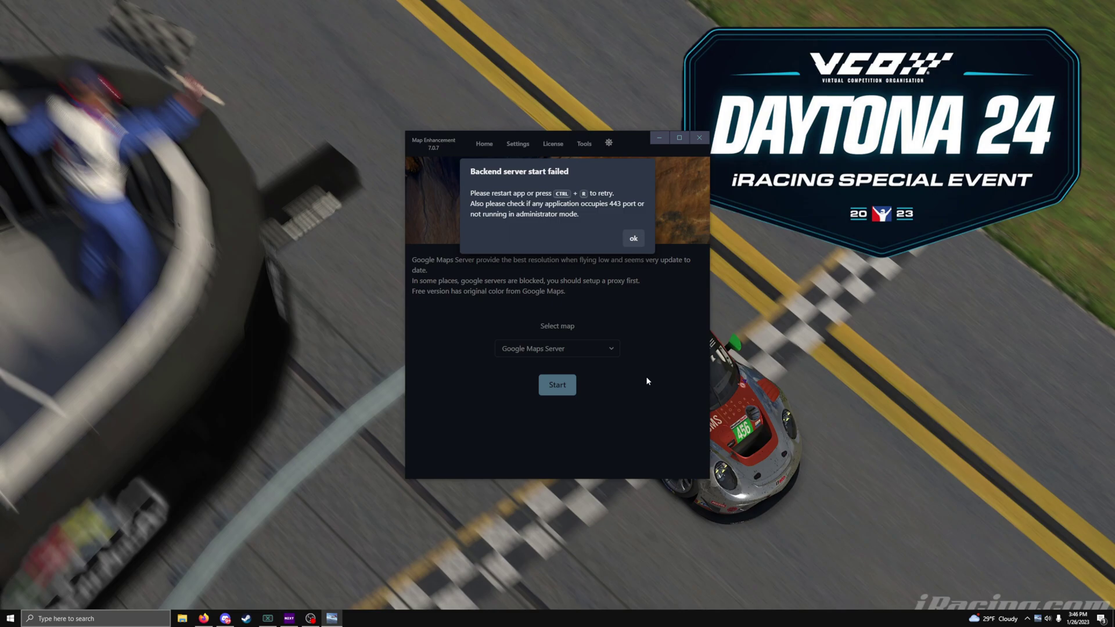
{"action": "left_click", "coordinate": [634, 239]}
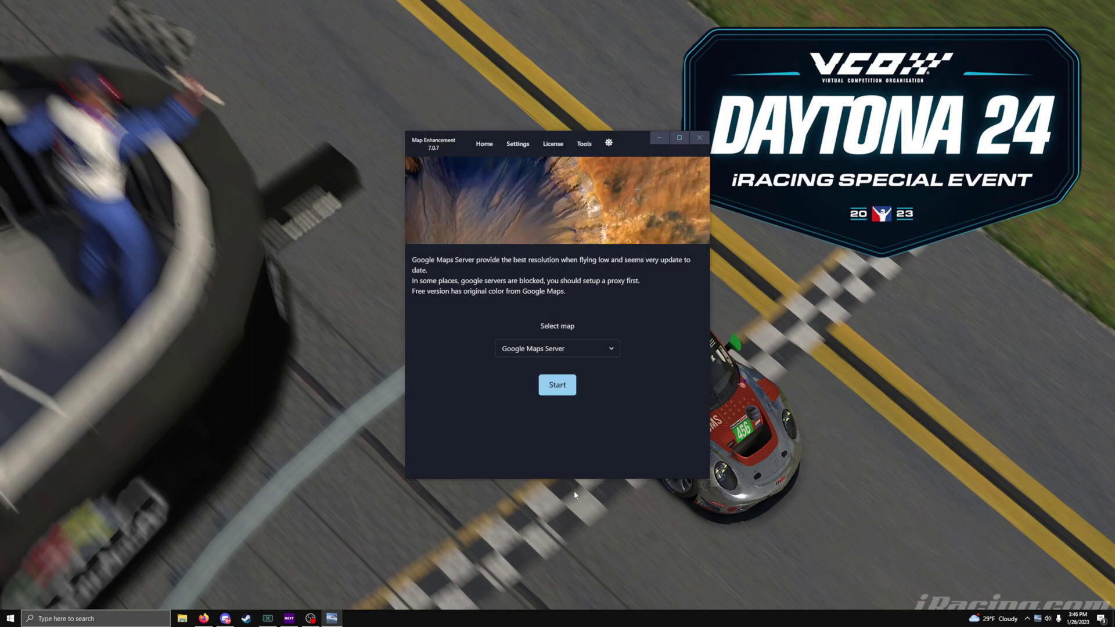
{"action": "left_click", "coordinate": [558, 386]}
Review the available map sources and keep Google Maps Server selected
{"action": "left_click", "coordinate": [544, 351]}
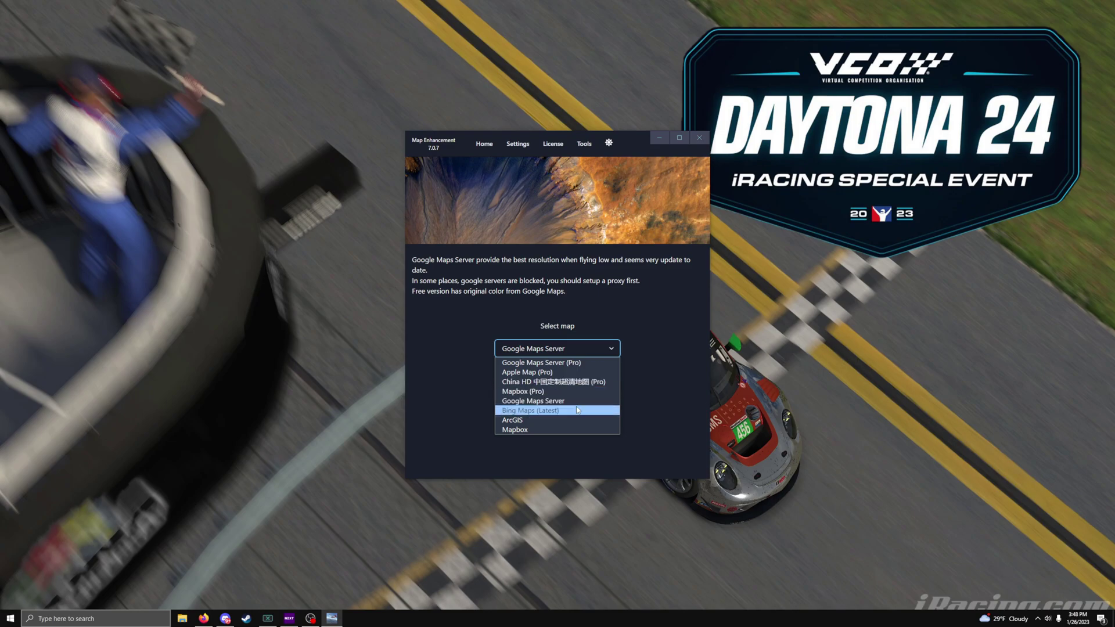
{"action": "key", "text": "Up"}
{"action": "key", "text": "Up"}
{"action": "key", "text": "Up"}
{"action": "key", "text": "Up"}
{"action": "key", "text": "Up"}
{"action": "left_click", "coordinate": [646, 316]}
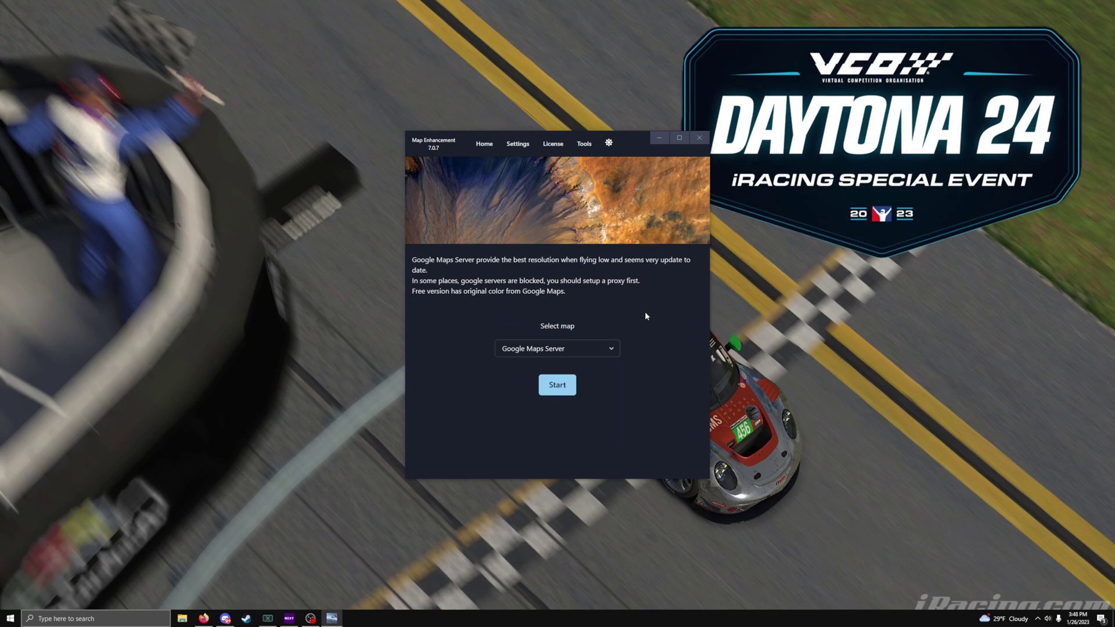
Toggle the app between the light and dark themes, ending on dark
{"action": "left_click", "coordinate": [610, 144]}
{"action": "left_click", "coordinate": [609, 144]}
{"action": "left_click", "coordinate": [609, 144]}
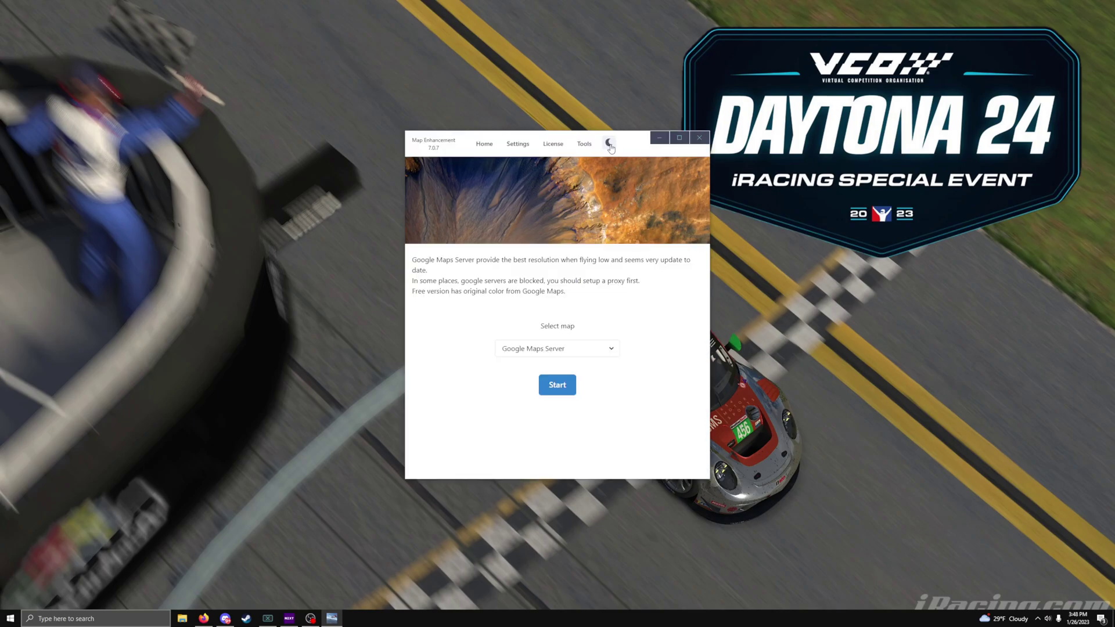
{"action": "left_click", "coordinate": [609, 143]}
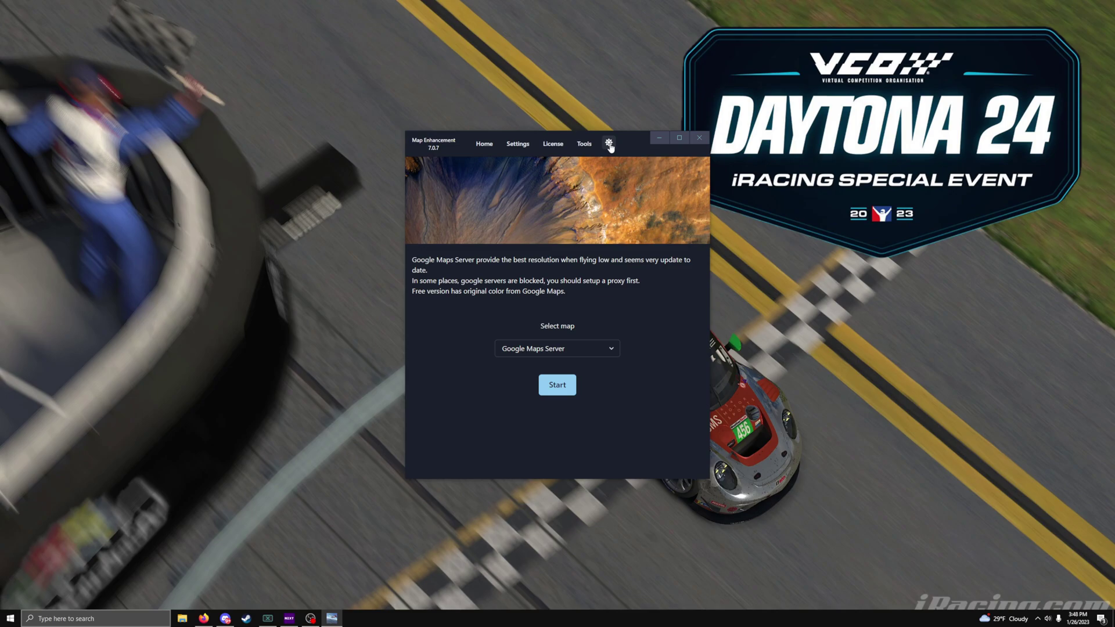
Open the Custom Map tool page and read its content
{"action": "left_click", "coordinate": [584, 146]}
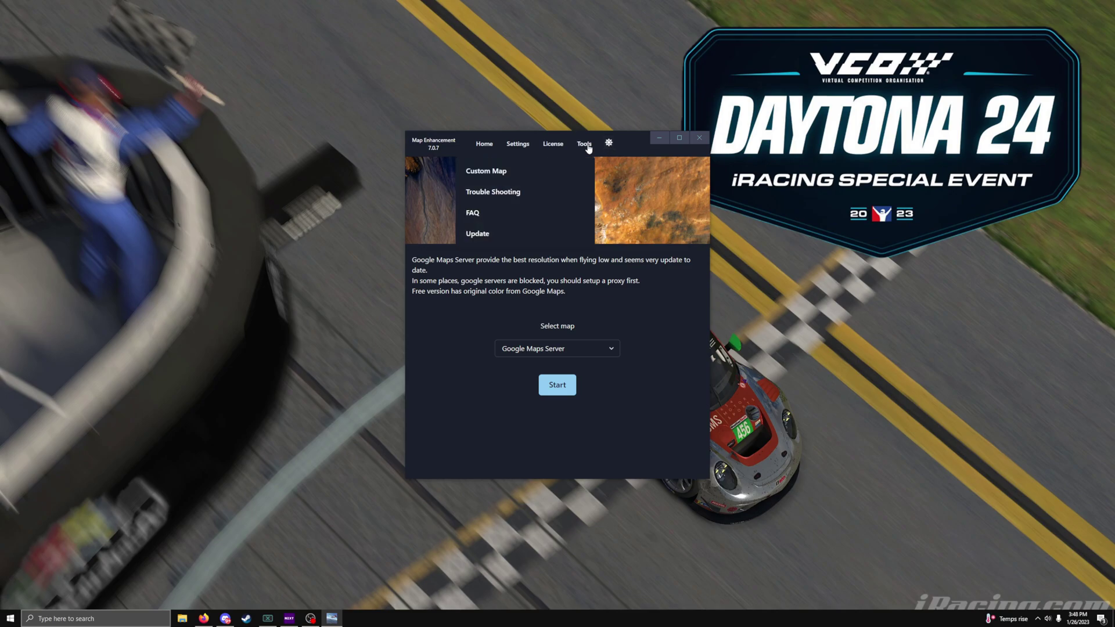
{"action": "left_click", "coordinate": [510, 172]}
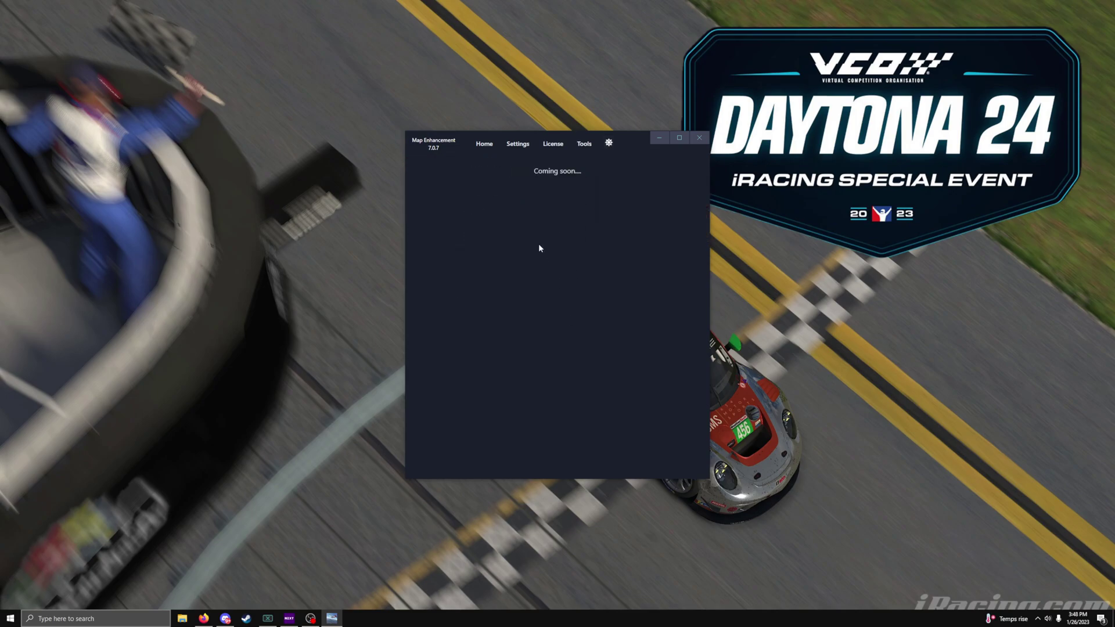
{"action": "left_click_drag", "start_coordinate": [528, 175], "coordinate": [602, 176]}
{"action": "left_click", "coordinate": [530, 175]}
{"action": "left_click_drag", "start_coordinate": [530, 174], "coordinate": [582, 174]}
{"action": "left_click", "coordinate": [575, 173]}
View the Trouble Shooting notes, and open the License page
{"action": "left_click", "coordinate": [584, 145]}
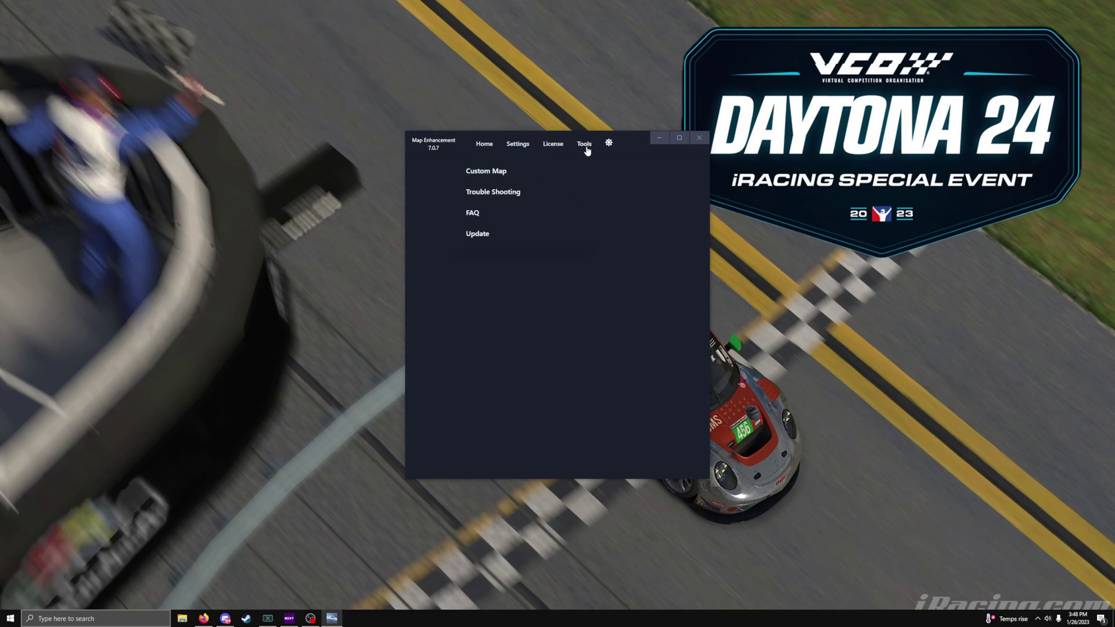
{"action": "left_click", "coordinate": [517, 194]}
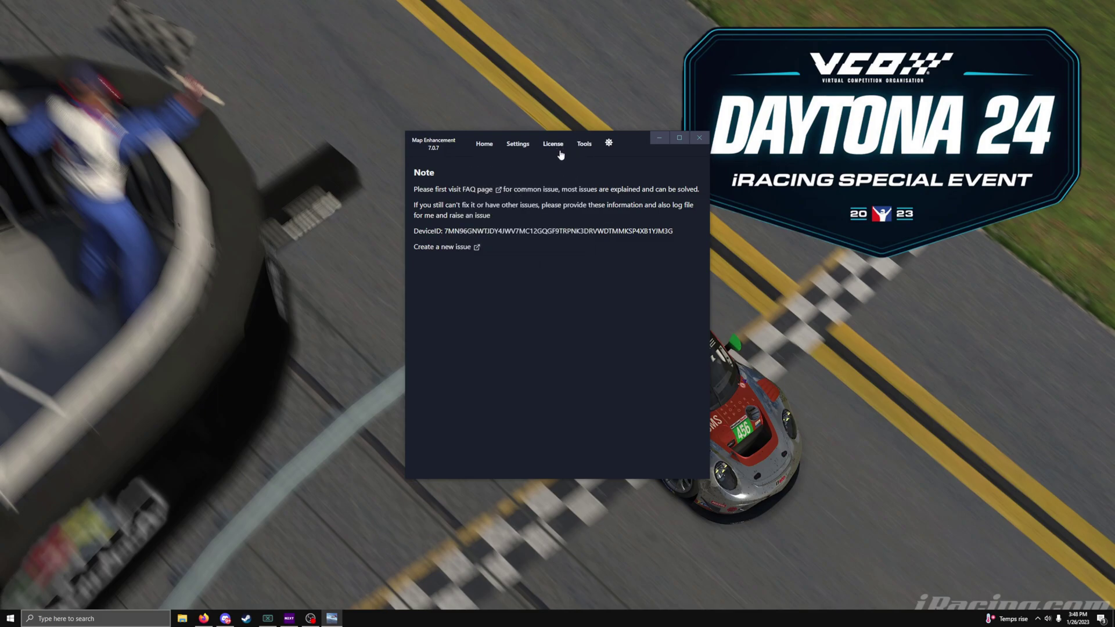
{"action": "left_click", "coordinate": [583, 145]}
{"action": "left_click", "coordinate": [553, 143]}
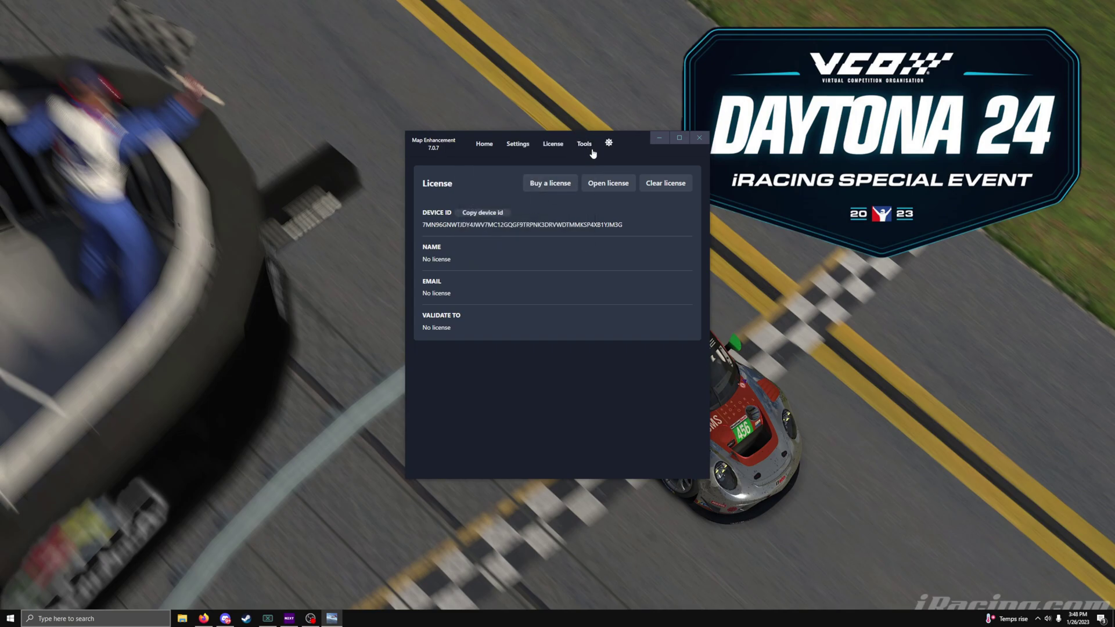
Look up app updates on the GitHub releases page, and return to the License page
{"action": "mouse_move", "coordinate": [591, 151]}
{"action": "left_click", "coordinate": [488, 233]}
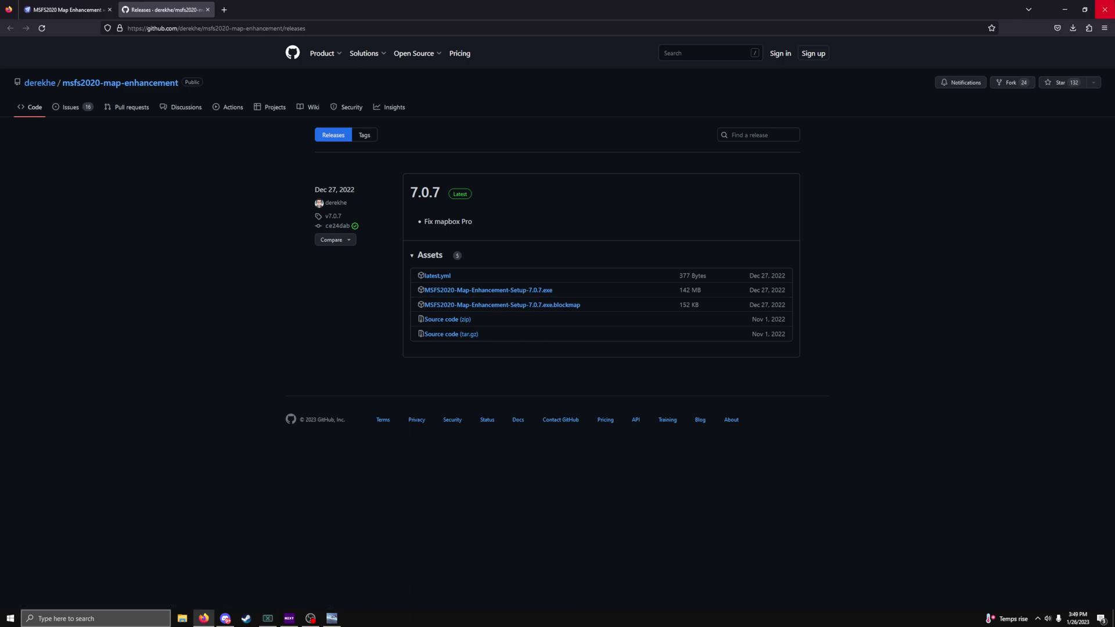
{"action": "left_click", "coordinate": [1064, 9]}
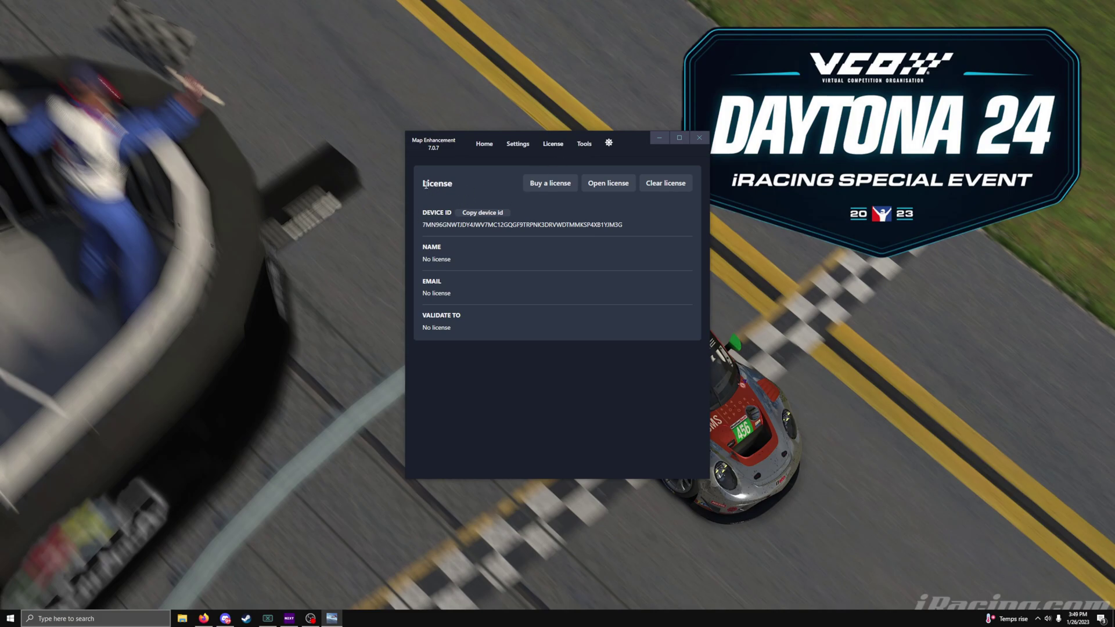
{"action": "left_click_drag", "start_coordinate": [426, 184], "coordinate": [459, 183]}
{"action": "left_click", "coordinate": [473, 189]}
Set the Game Store to Steam in the start options, and review the High LOD setting under the map options
{"action": "left_click", "coordinate": [519, 145]}
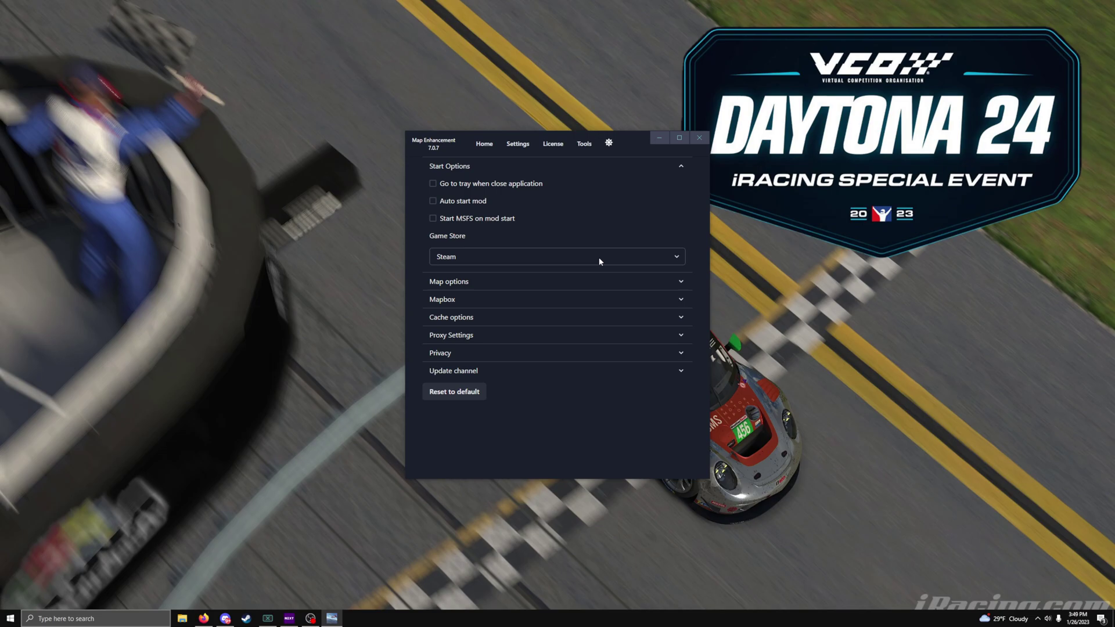
{"action": "left_click", "coordinate": [515, 259]}
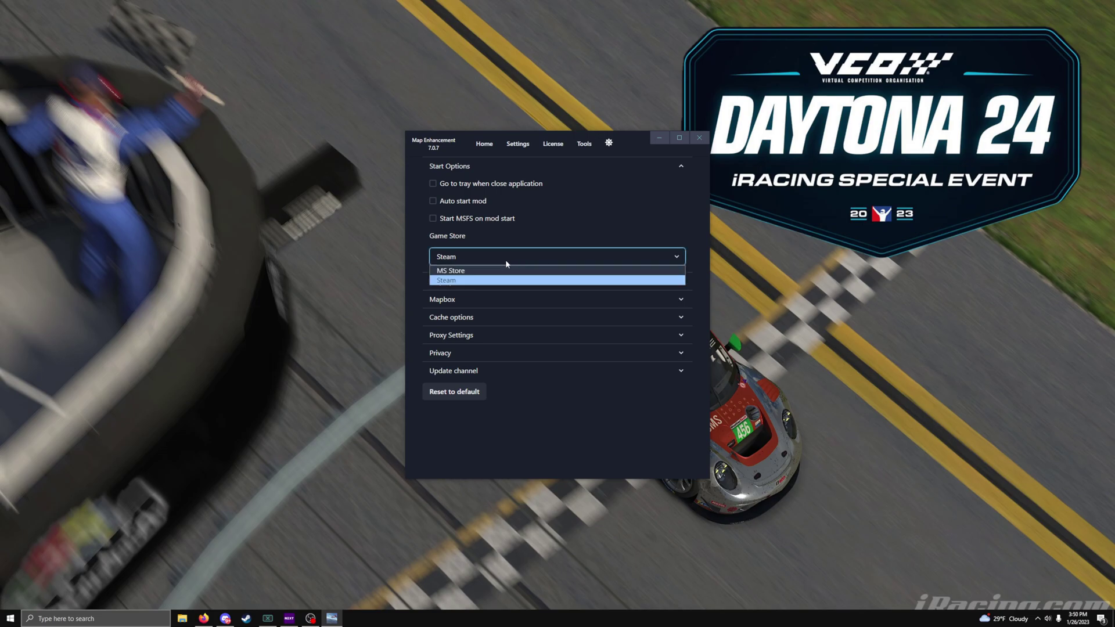
{"action": "left_click", "coordinate": [452, 282]}
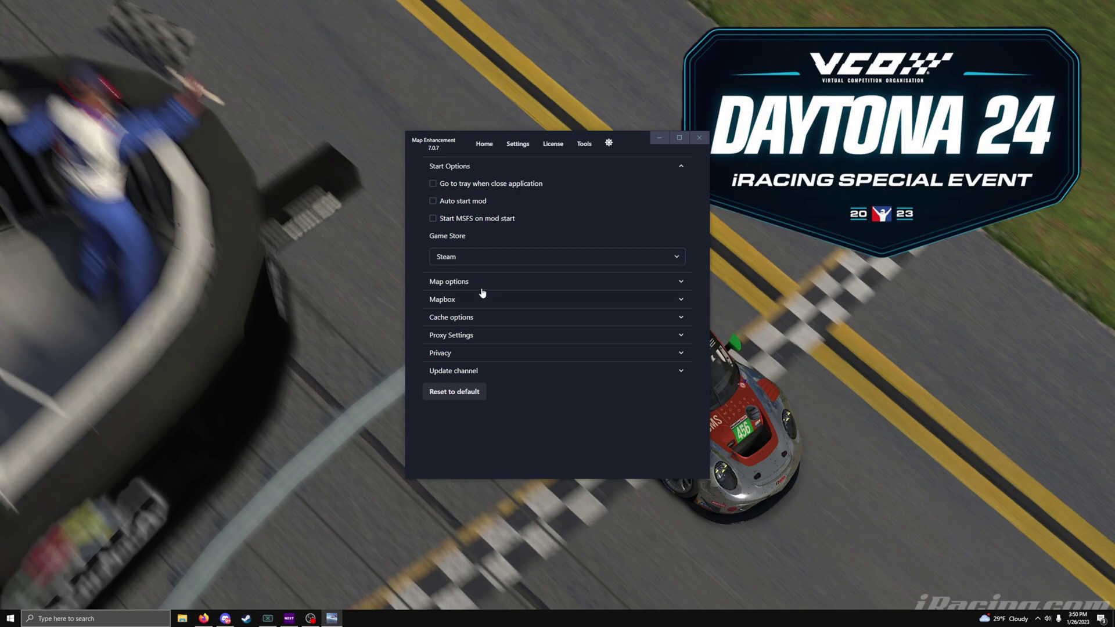
{"action": "left_click", "coordinate": [445, 289]}
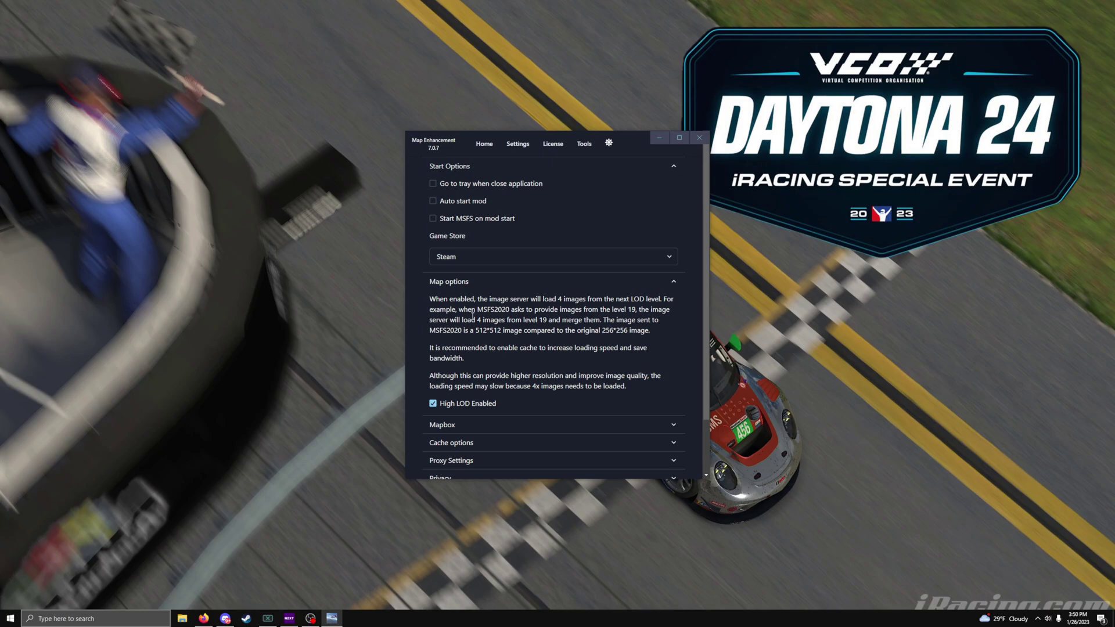
{"action": "left_click", "coordinate": [450, 286]}
Expand the Mapbox settings and read the access token instructions and the warning about free tile limits and billing
{"action": "left_click", "coordinate": [455, 302]}
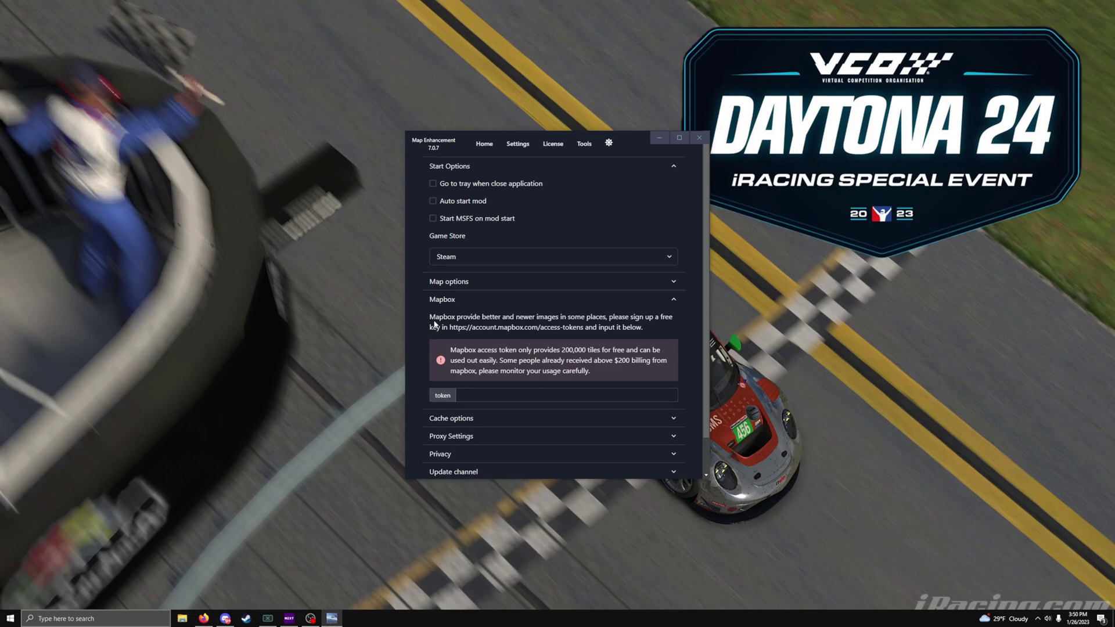
{"action": "mouse_move", "coordinate": [434, 323]}
{"action": "left_mouse_down"}
{"action": "mouse_move", "coordinate": [617, 317]}
{"action": "mouse_move", "coordinate": [500, 331]}
{"action": "mouse_move", "coordinate": [443, 317]}
{"action": "left_mouse_up"}
{"action": "left_click", "coordinate": [619, 317]}
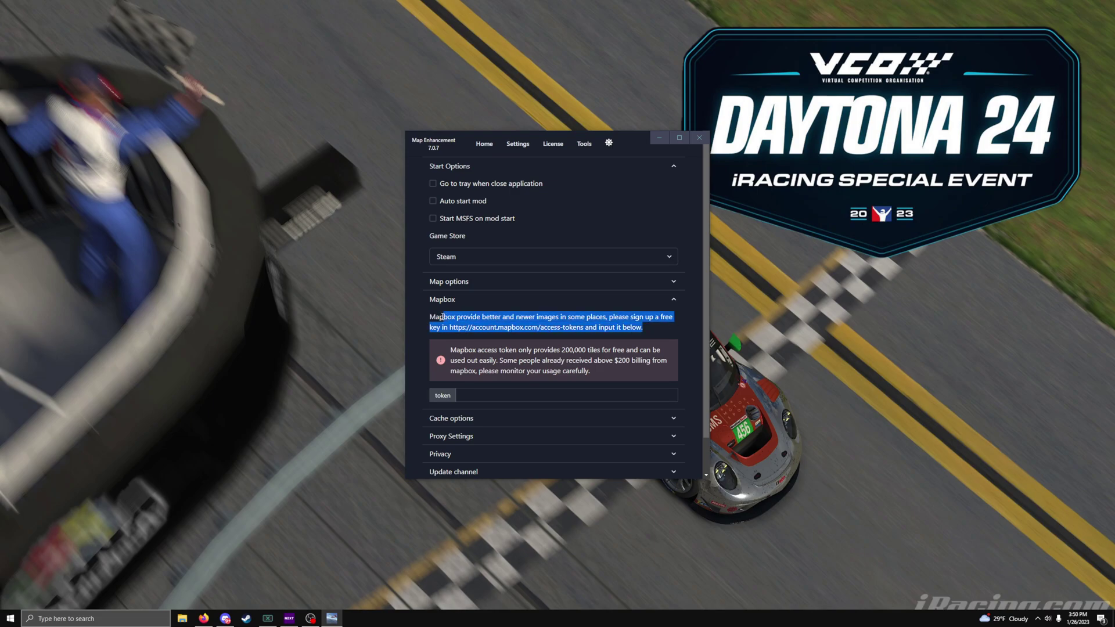
{"action": "left_click", "coordinate": [444, 317]}
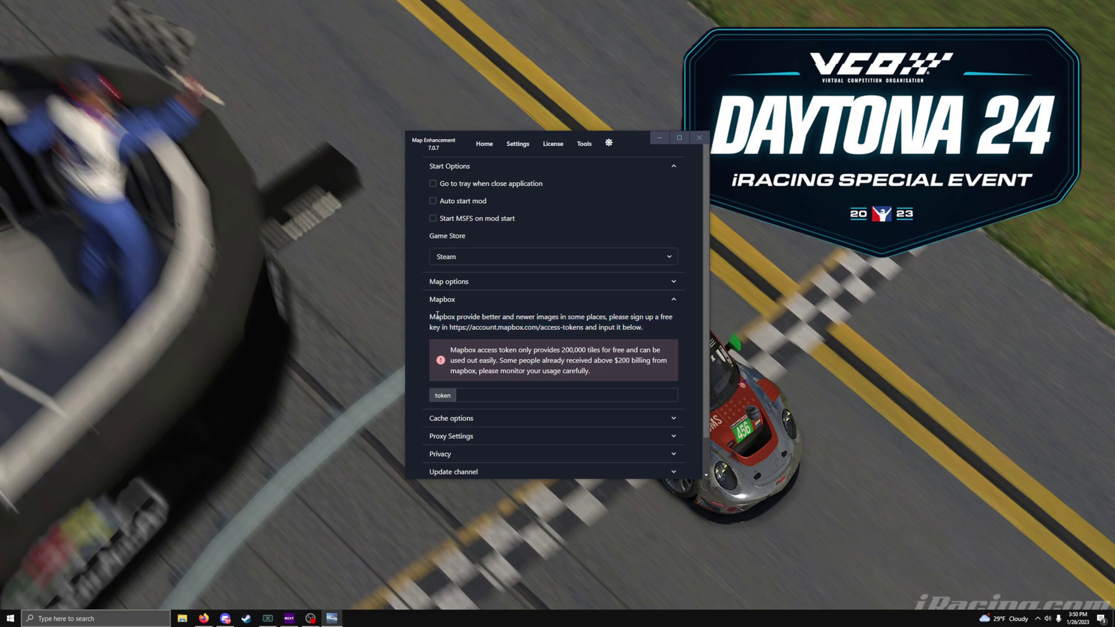
{"action": "double_click", "coordinate": [437, 317]}
{"action": "left_click", "coordinate": [439, 317]}
{"action": "left_click_drag", "start_coordinate": [565, 351], "coordinate": [592, 357]}
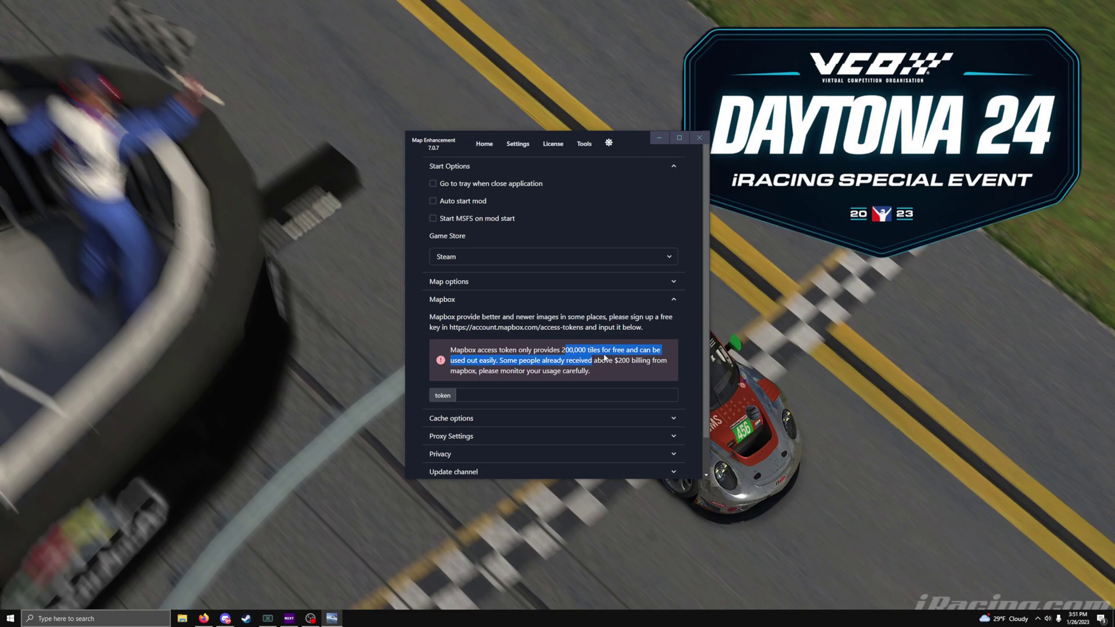
{"action": "left_click", "coordinate": [574, 350]}
{"action": "double_click", "coordinate": [566, 350]}
{"action": "left_click", "coordinate": [610, 354]}
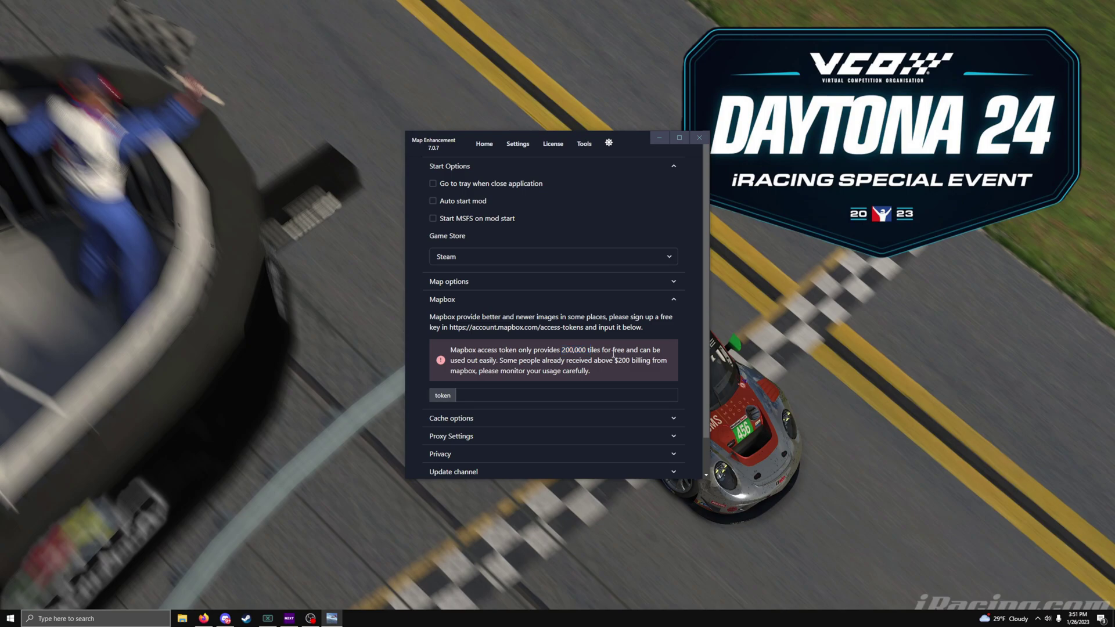
Review the Mapbox warning about the free tile allowance and possible billing, and collapse the Mapbox settings
{"action": "left_click_drag", "start_coordinate": [573, 350], "coordinate": [609, 351]}
{"action": "left_click_drag", "start_coordinate": [514, 360], "coordinate": [477, 360]}
{"action": "double_click", "coordinate": [564, 352]}
{"action": "left_click", "coordinate": [564, 353]}
{"action": "left_click_drag", "start_coordinate": [564, 353], "coordinate": [585, 352]}
{"action": "left_click", "coordinate": [607, 359]}
{"action": "left_click", "coordinate": [442, 301]}
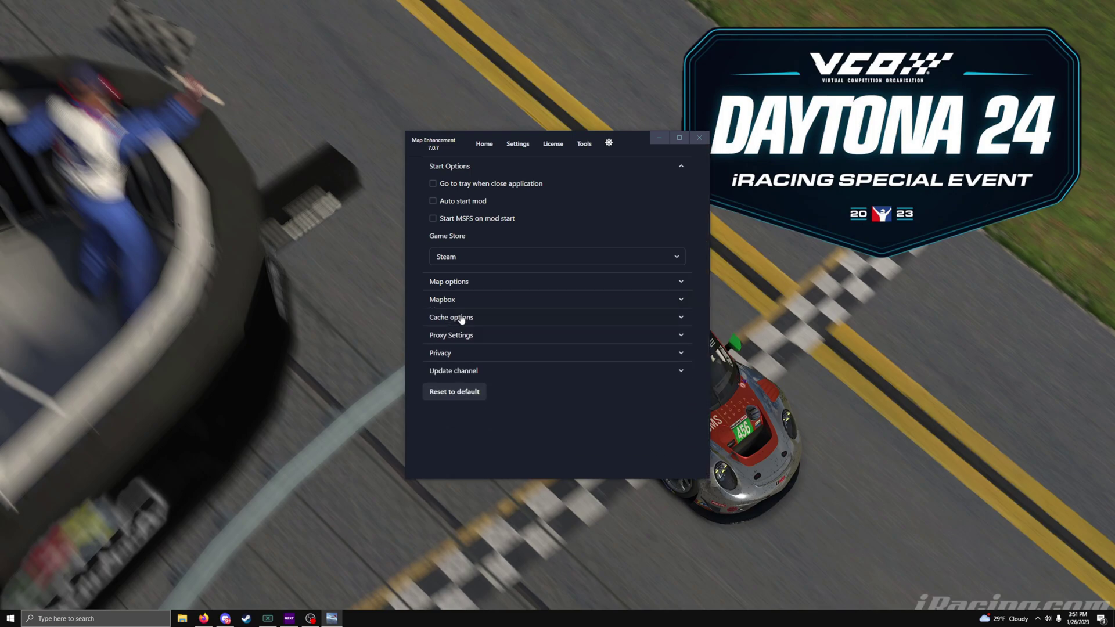
Expand the cache options, read the Rolling Cache notes and cache file settings, and collapse the section
{"action": "left_click", "coordinate": [462, 319]}
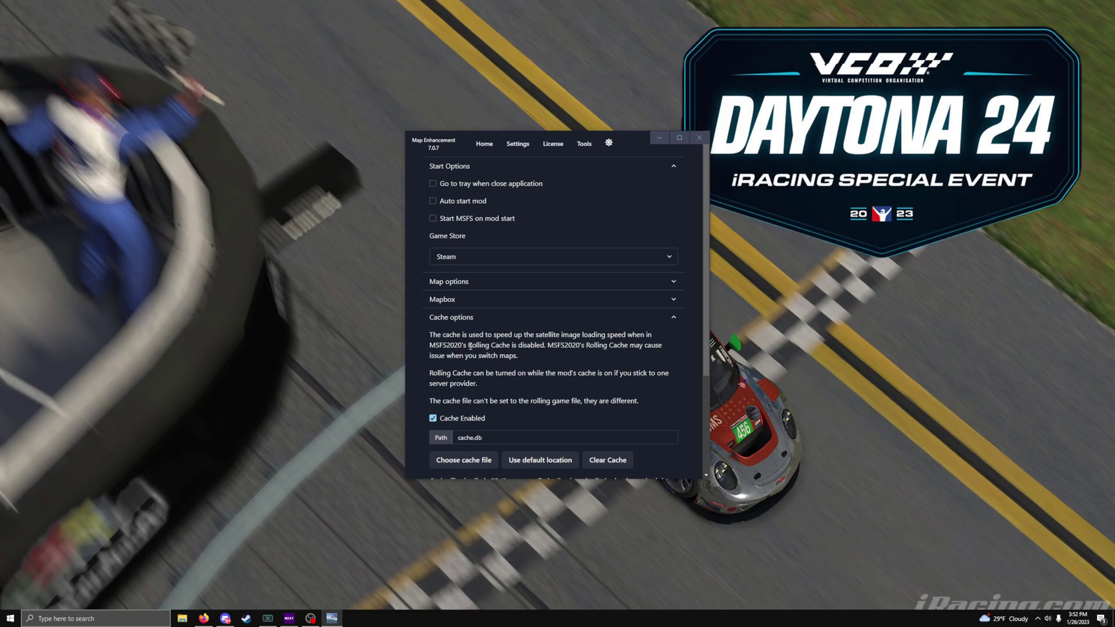
{"action": "left_click_drag", "start_coordinate": [430, 346], "coordinate": [455, 347]}
{"action": "left_click", "coordinate": [561, 360]}
{"action": "left_click_drag", "start_coordinate": [430, 335], "coordinate": [582, 335]}
{"action": "left_click", "coordinate": [619, 355]}
{"action": "scroll", "coordinate": [522, 398], "scroll_direction": "down", "scroll_amount": 1}
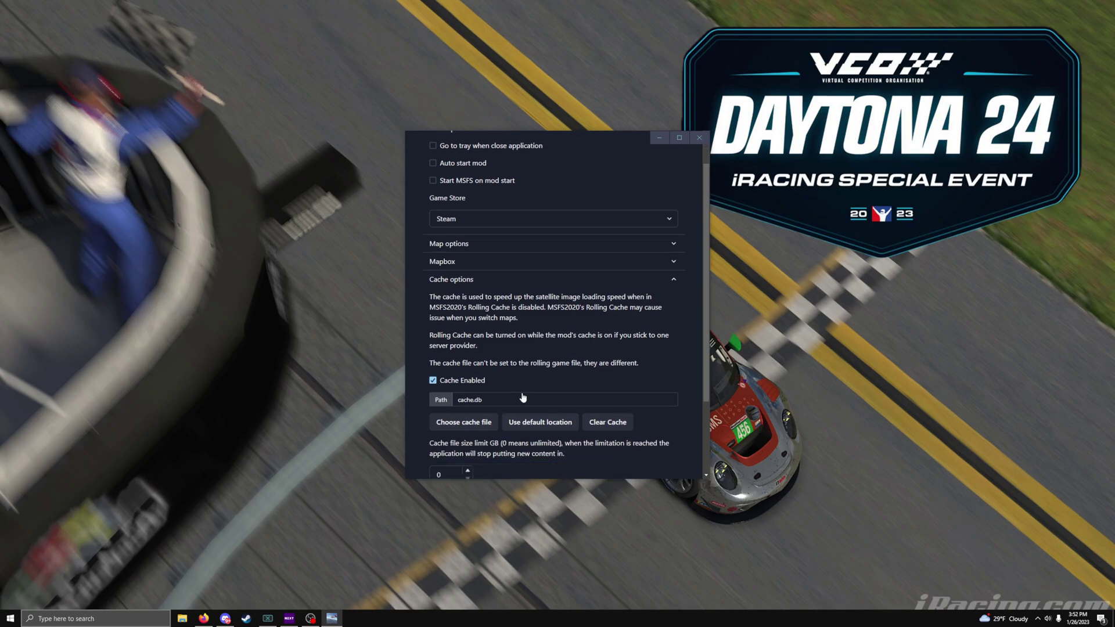
{"action": "scroll", "coordinate": [523, 398], "scroll_direction": "down", "scroll_amount": 2}
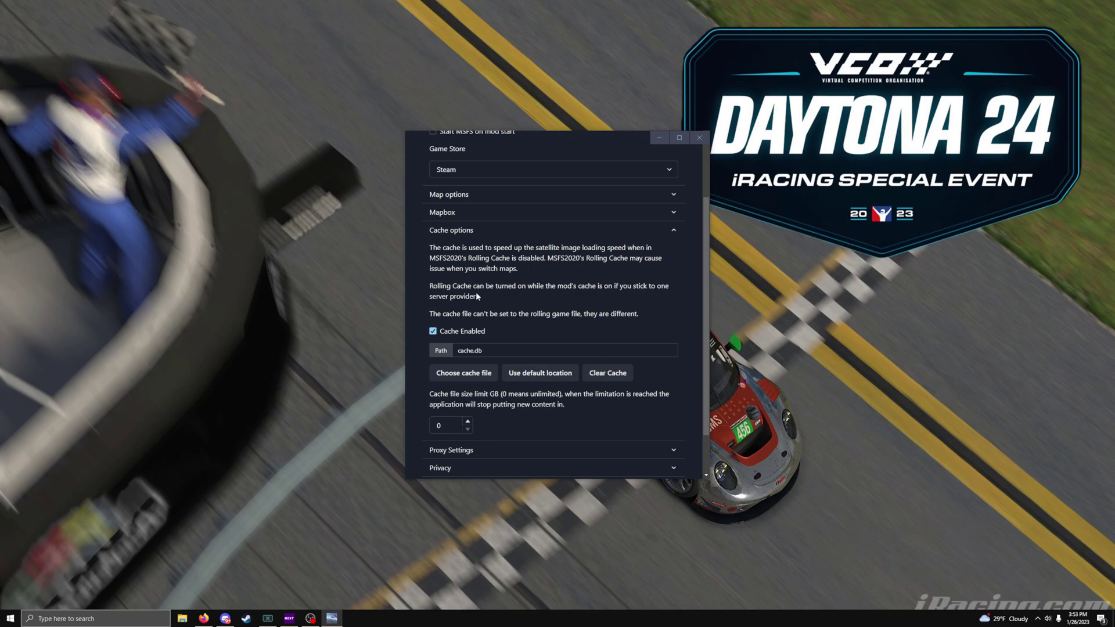
{"action": "left_click", "coordinate": [482, 237]}
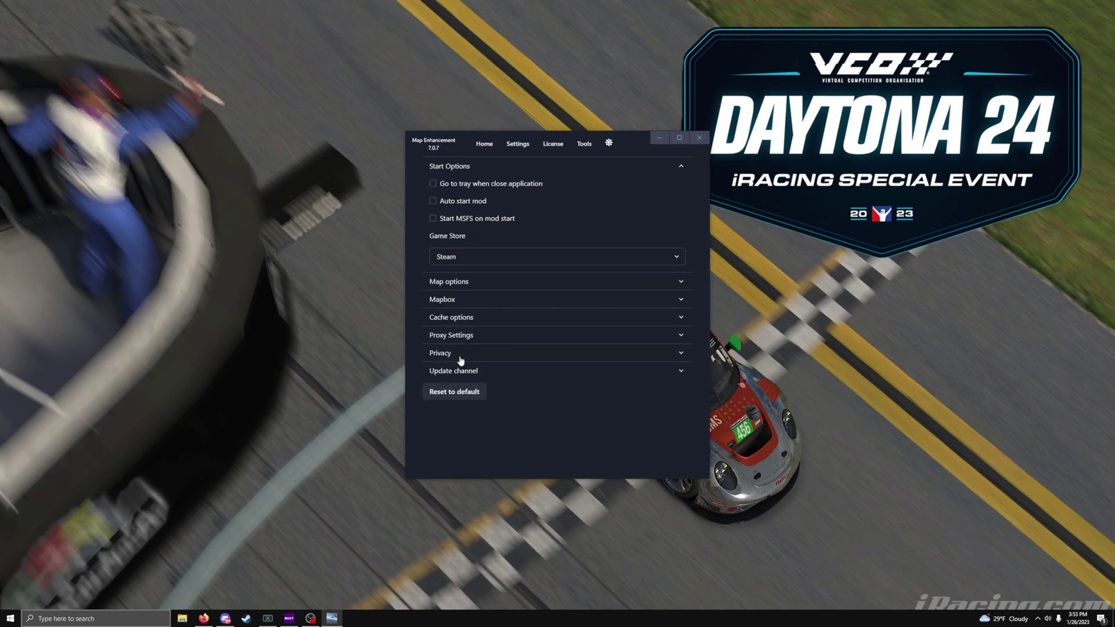
Review the proxy address instructions in the Proxy Settings and collapse the section
{"action": "left_click", "coordinate": [450, 342]}
{"action": "scroll", "coordinate": [484, 358], "scroll_direction": "down", "scroll_amount": 1}
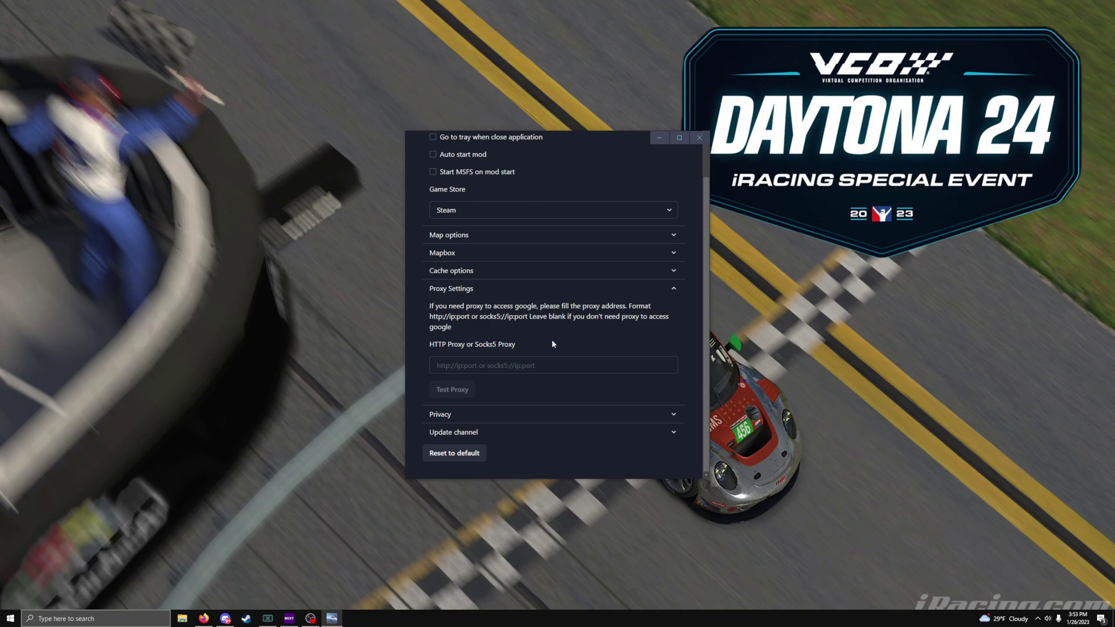
{"action": "left_click", "coordinate": [471, 292]}
Turn off the collection of anonymous logs to the remote server in the Privacy settings, and collapse the section
{"action": "left_click", "coordinate": [467, 356]}
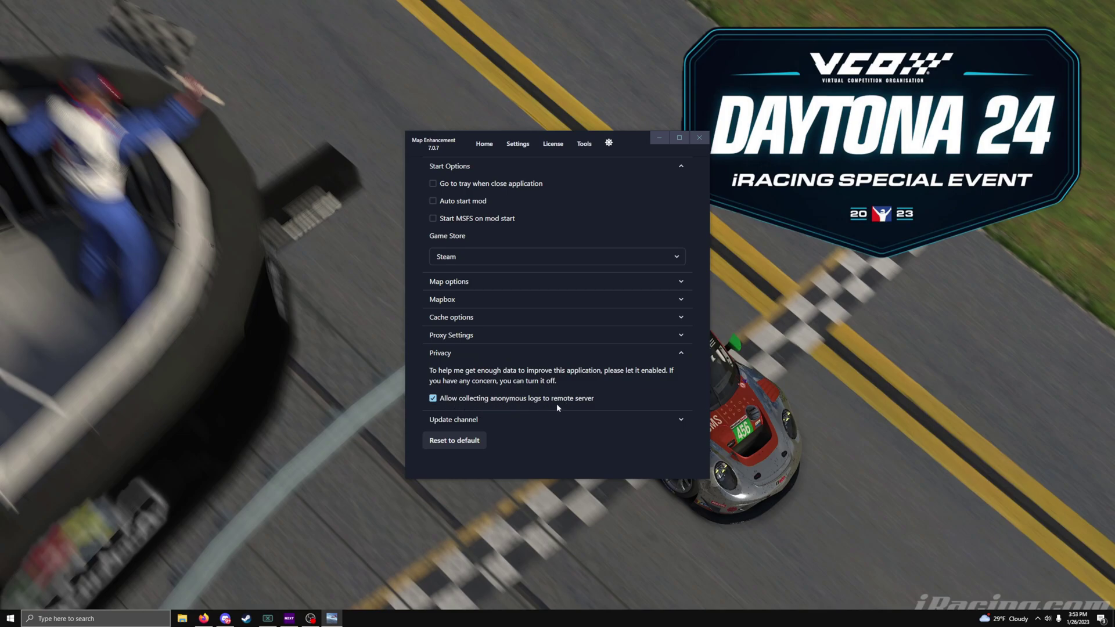
{"action": "left_click", "coordinate": [433, 398]}
{"action": "left_click", "coordinate": [462, 357]}
Review the update channel descriptions and select Latest stable version as the update channel
{"action": "left_click", "coordinate": [466, 374]}
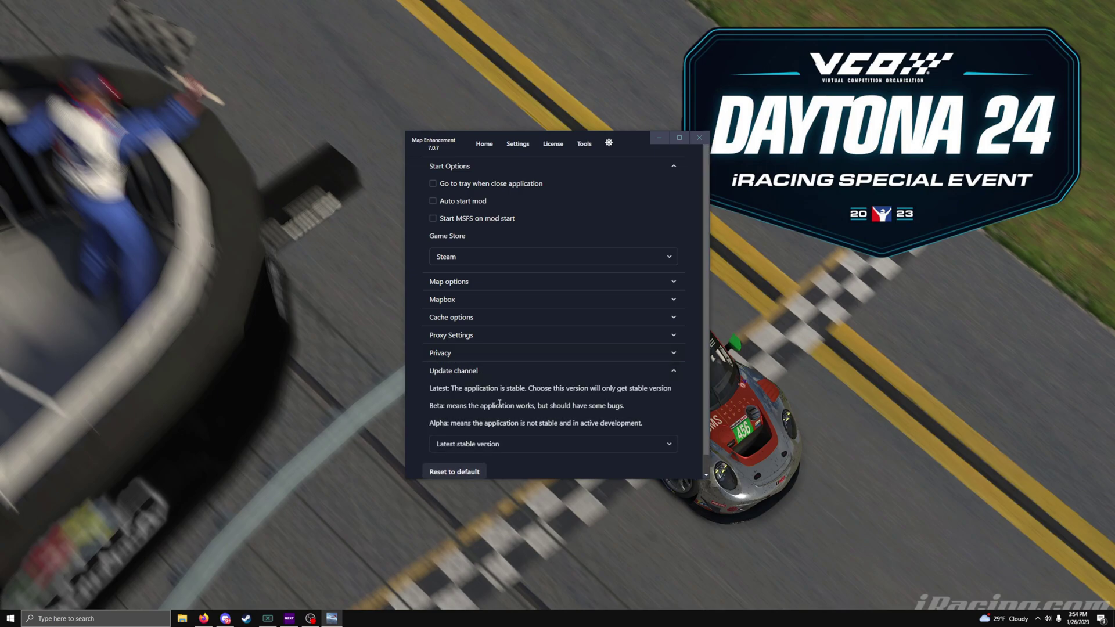
{"action": "scroll", "coordinate": [514, 424], "scroll_direction": "down", "scroll_amount": 1}
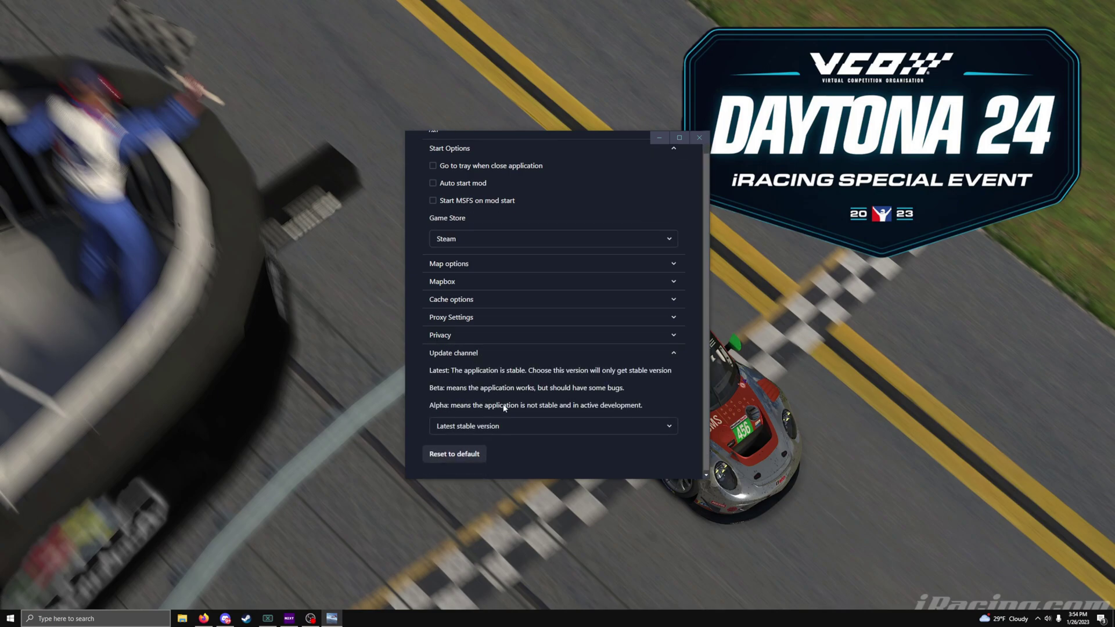
{"action": "left_click", "coordinate": [482, 427]}
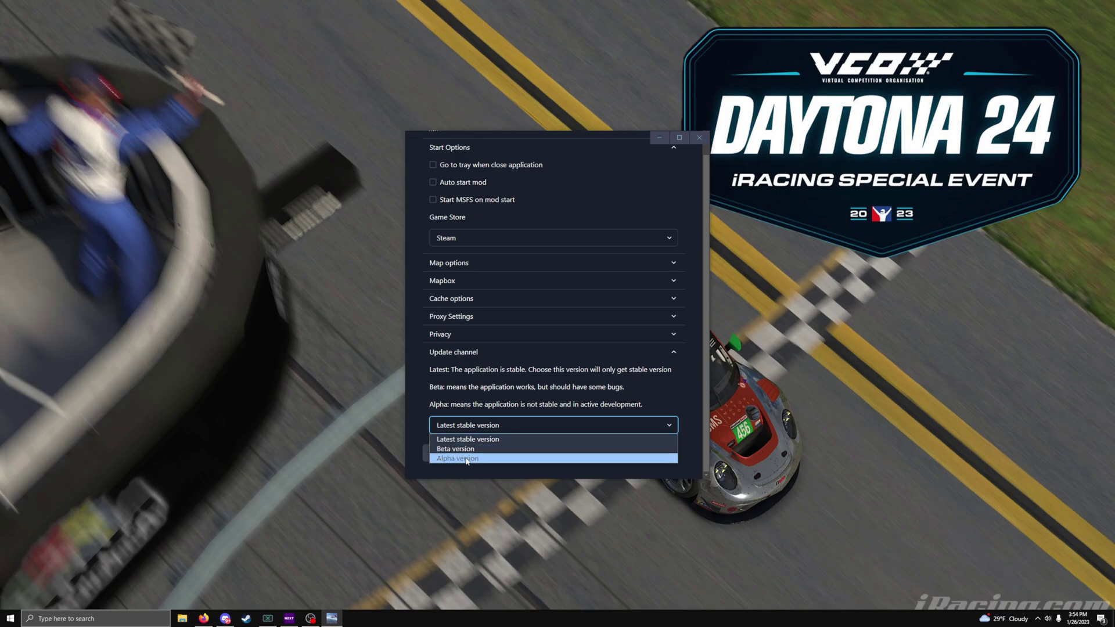
{"action": "left_click", "coordinate": [468, 439]}
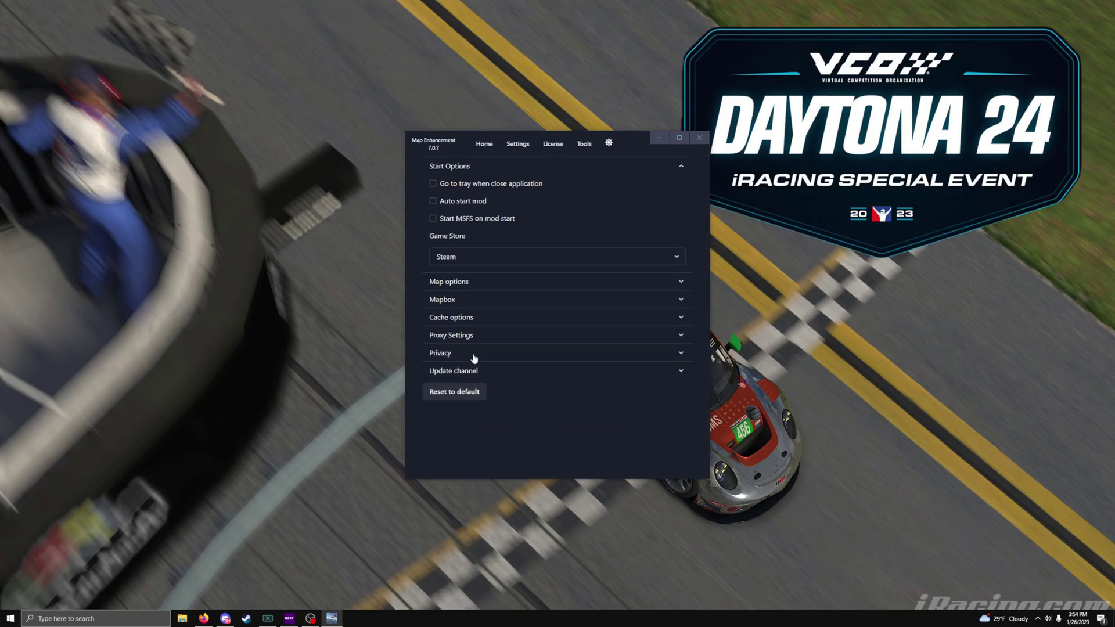
Return to the Home page and read the Google Maps Server description of resolution, proxy needs and free version colors
{"action": "left_click", "coordinate": [485, 146]}
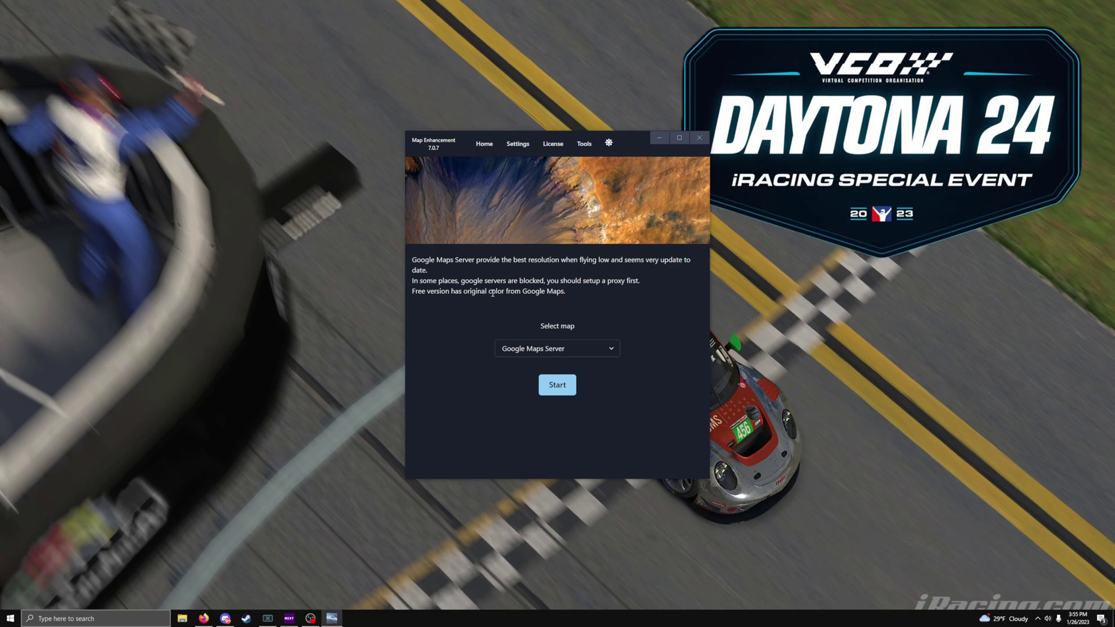
{"action": "left_click_drag", "start_coordinate": [559, 295], "coordinate": [485, 270]}
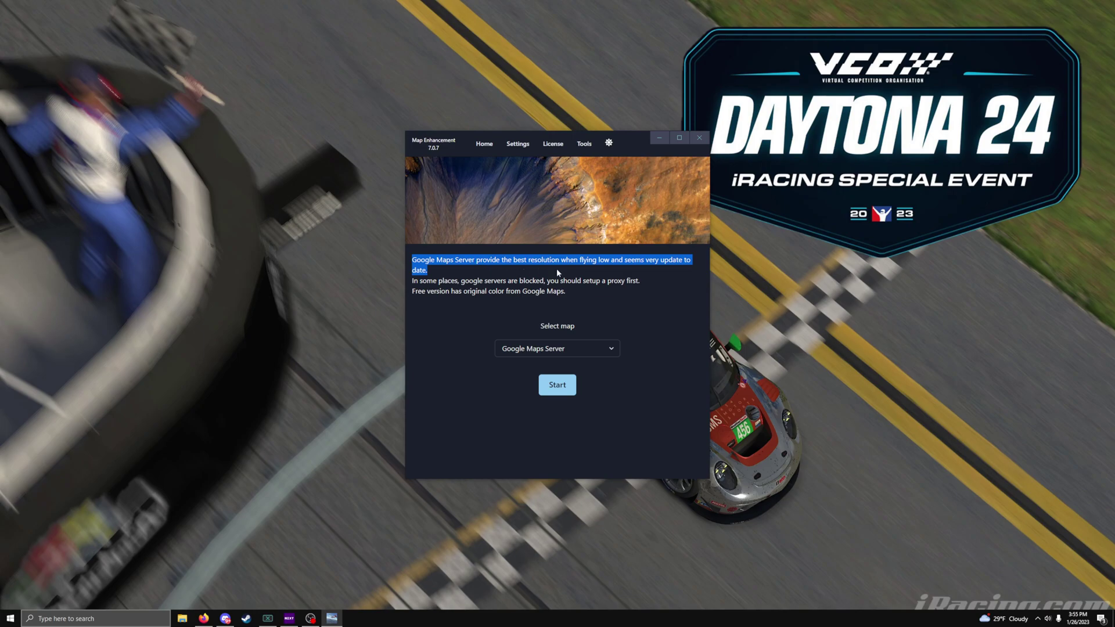
{"action": "left_click_drag", "start_coordinate": [558, 273], "coordinate": [650, 291]}
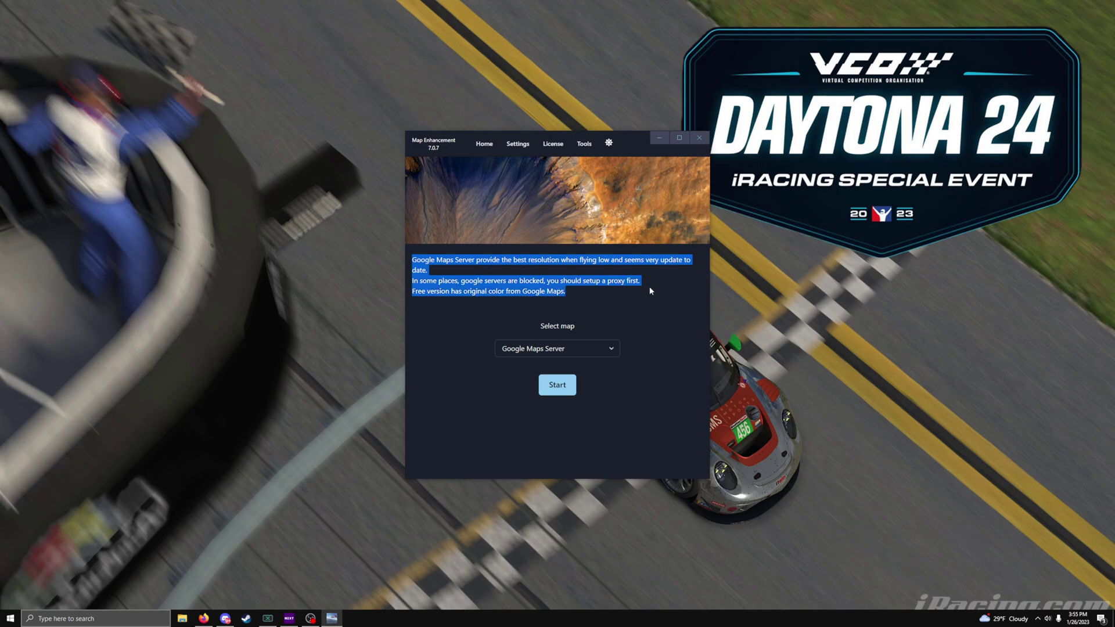
{"action": "left_click", "coordinate": [590, 309]}
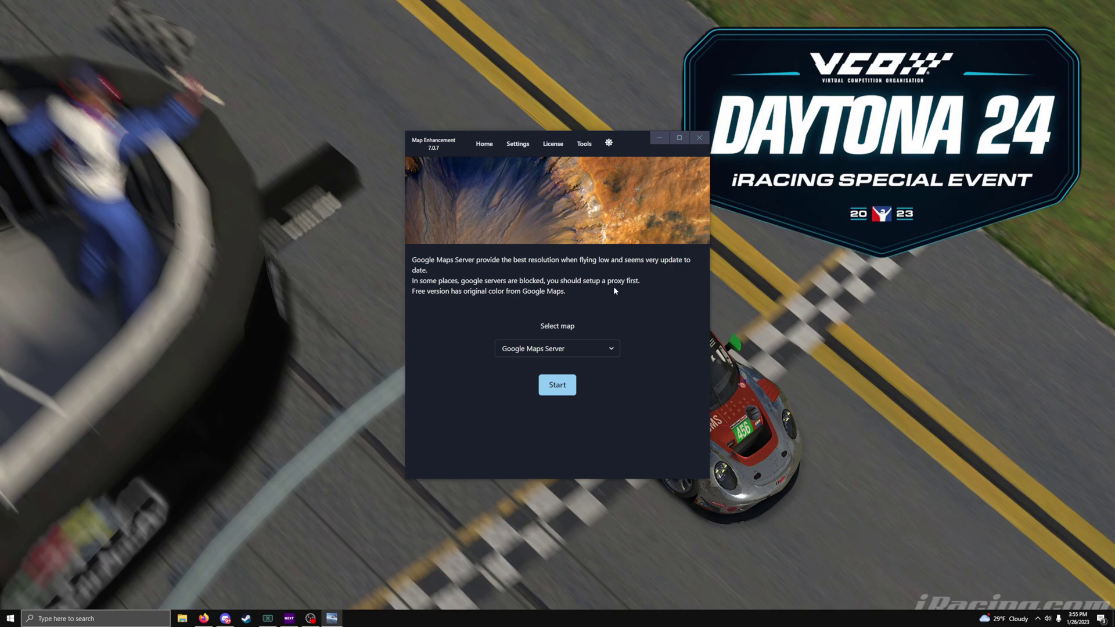
{"action": "left_click_drag", "start_coordinate": [566, 293], "coordinate": [414, 261]}
{"action": "left_click", "coordinate": [414, 262]}
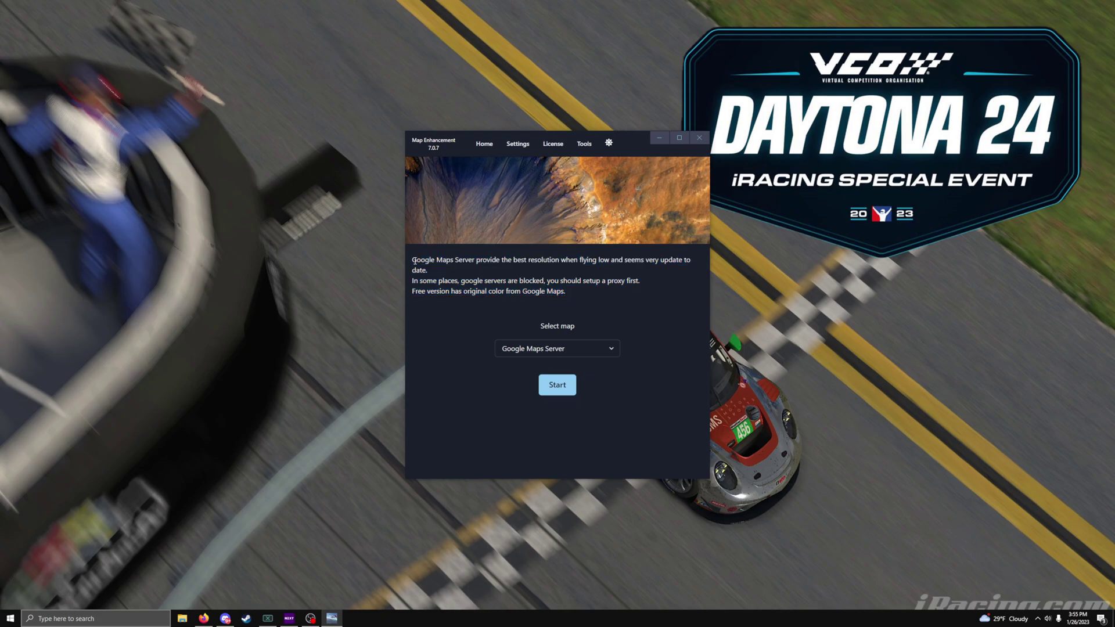